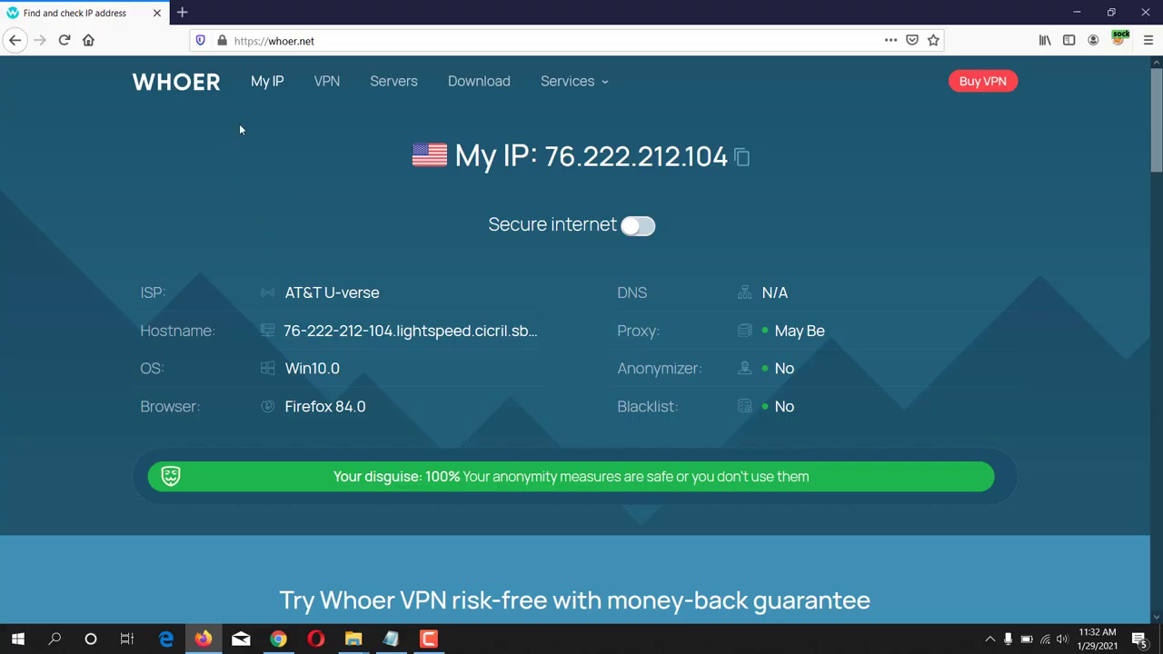
- After checking Whoer.net shows a US AT&T IP with 100% disguise, open a new tab
left_click(194, 15)
- Search 'surveyjunkie' from the address bar and open surveyjunkie.com from the Google results
type("surve")
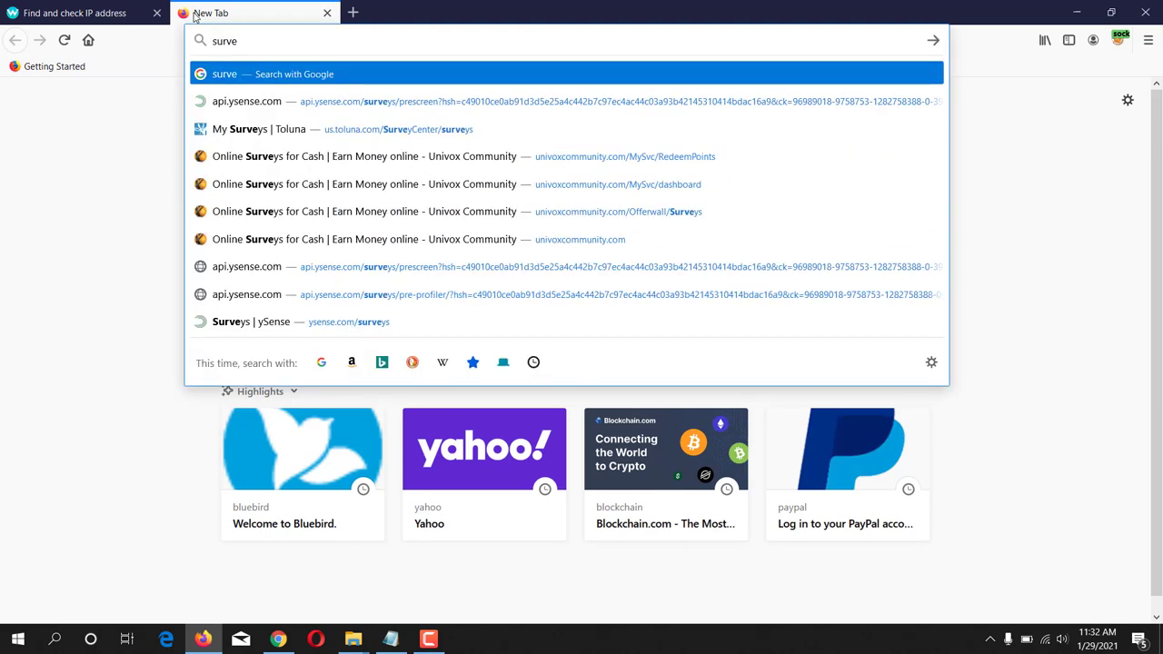
type("yjunkie'")
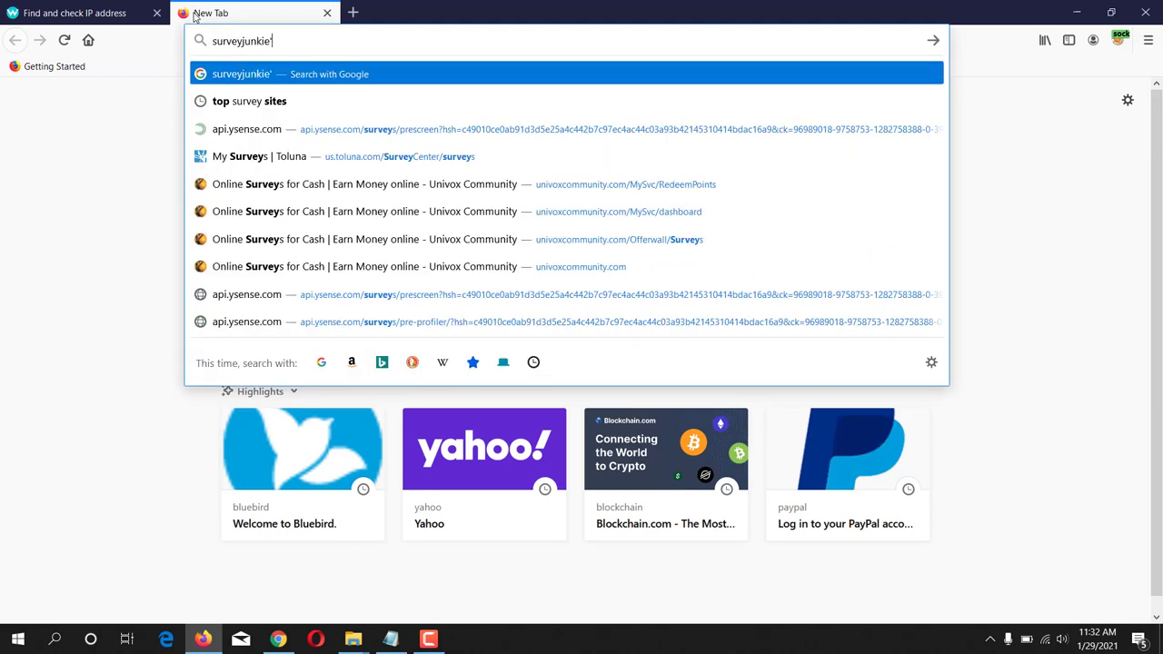
key("BackSpace")
key("Return")
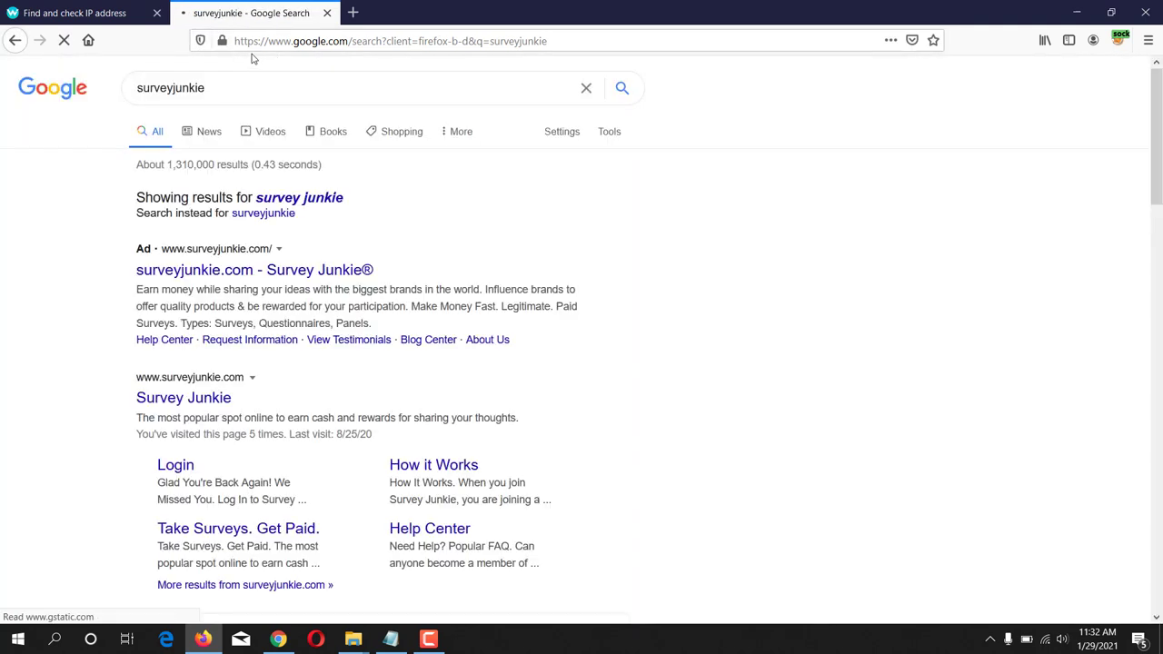
left_click(194, 403)
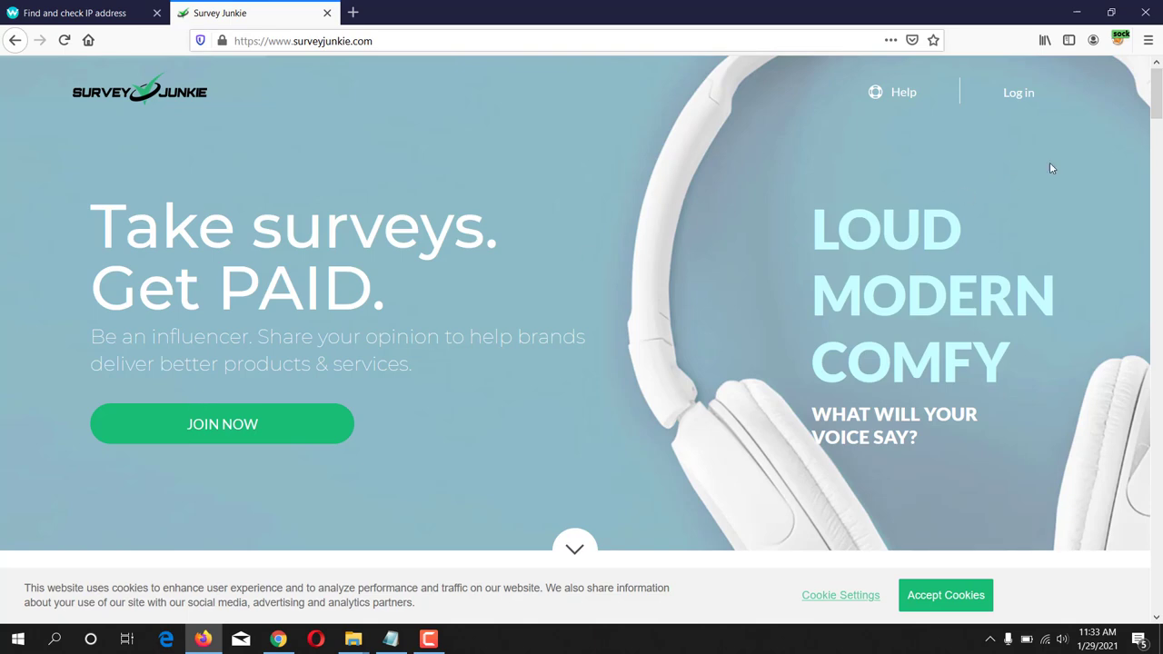
- Log in to Survey Junkie with the saved email and password, declining Firefox's save-login prompt
left_click(1020, 93)
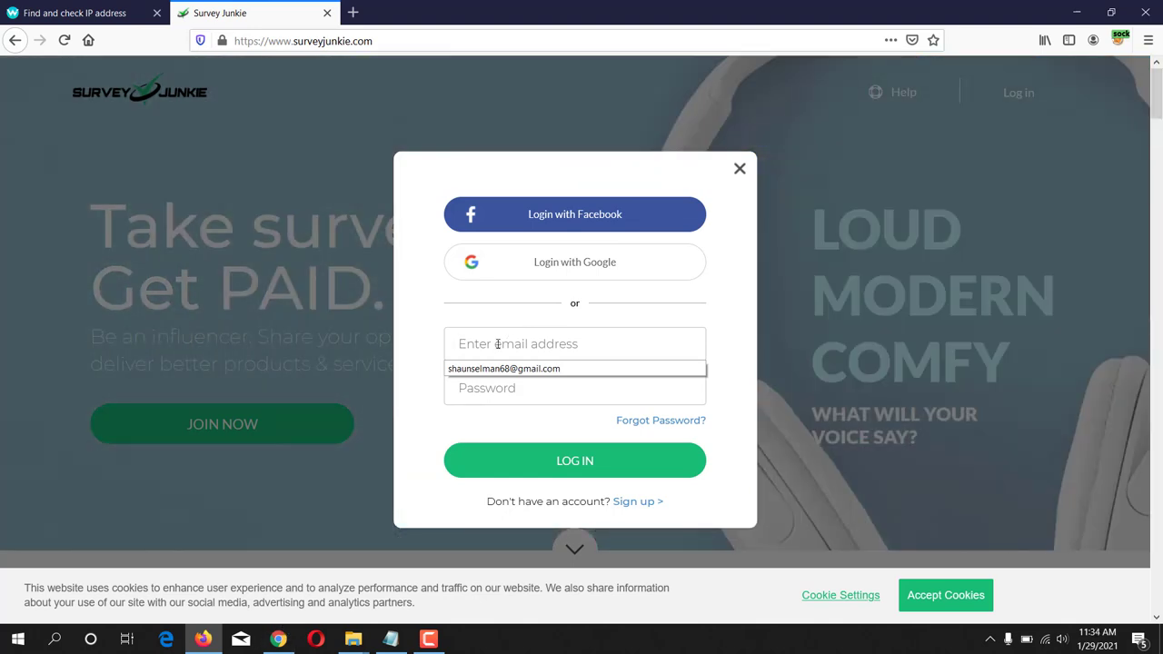
key("ctrl+v")
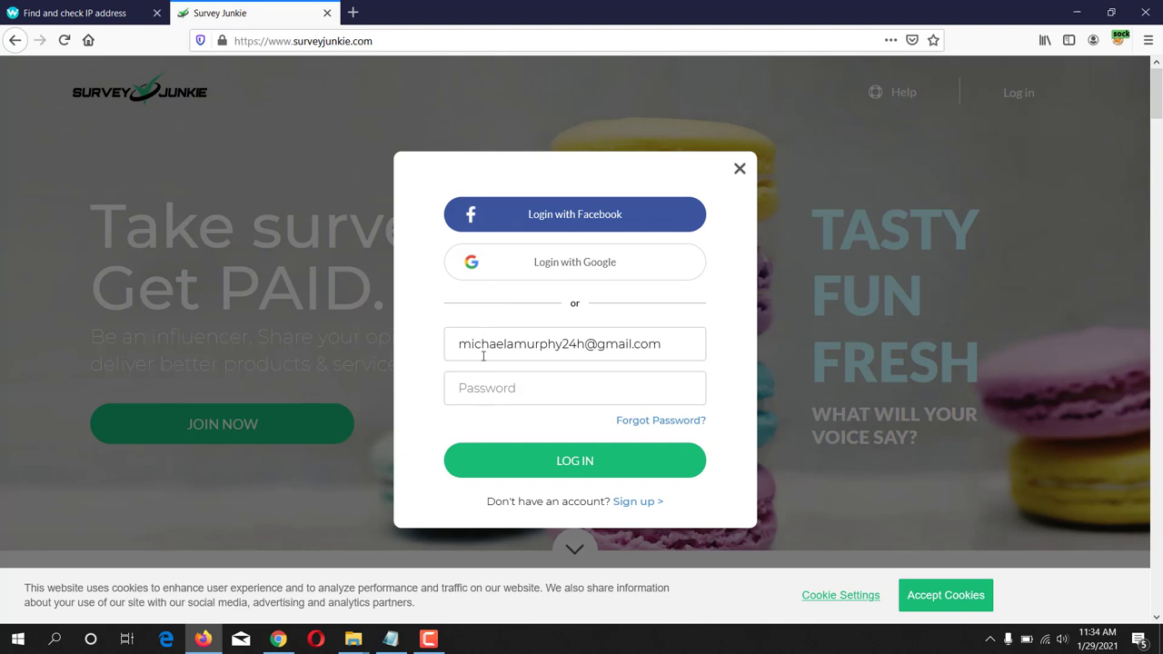
left_click(488, 388)
key("ctrl+v")
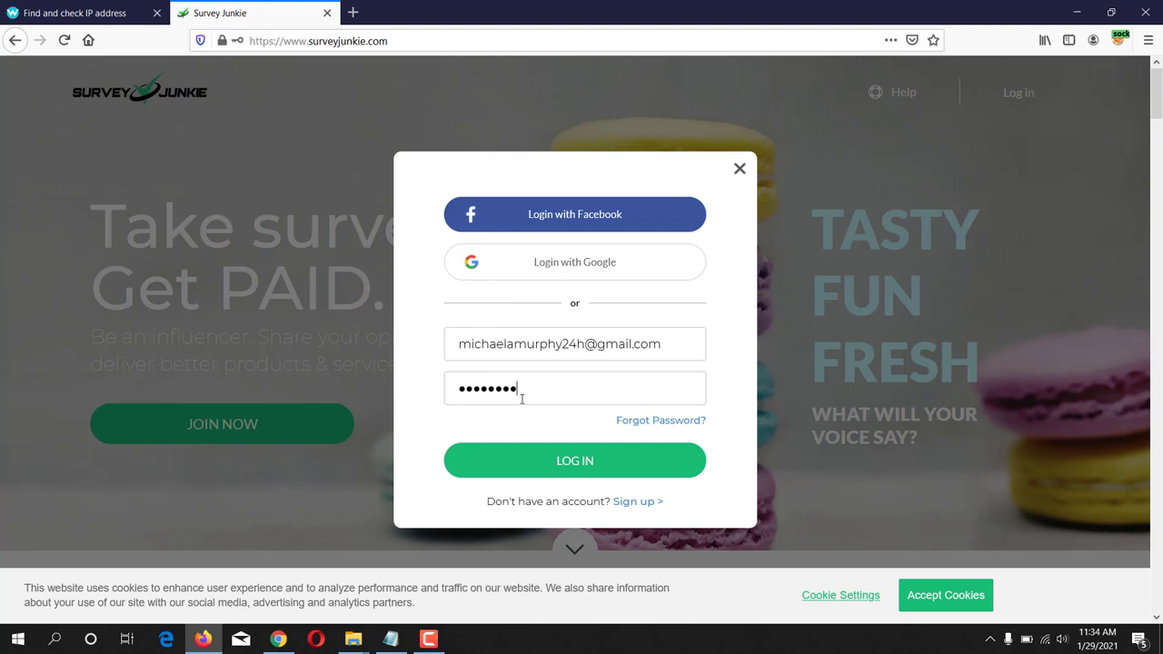
left_click(546, 464)
left_click(431, 178)
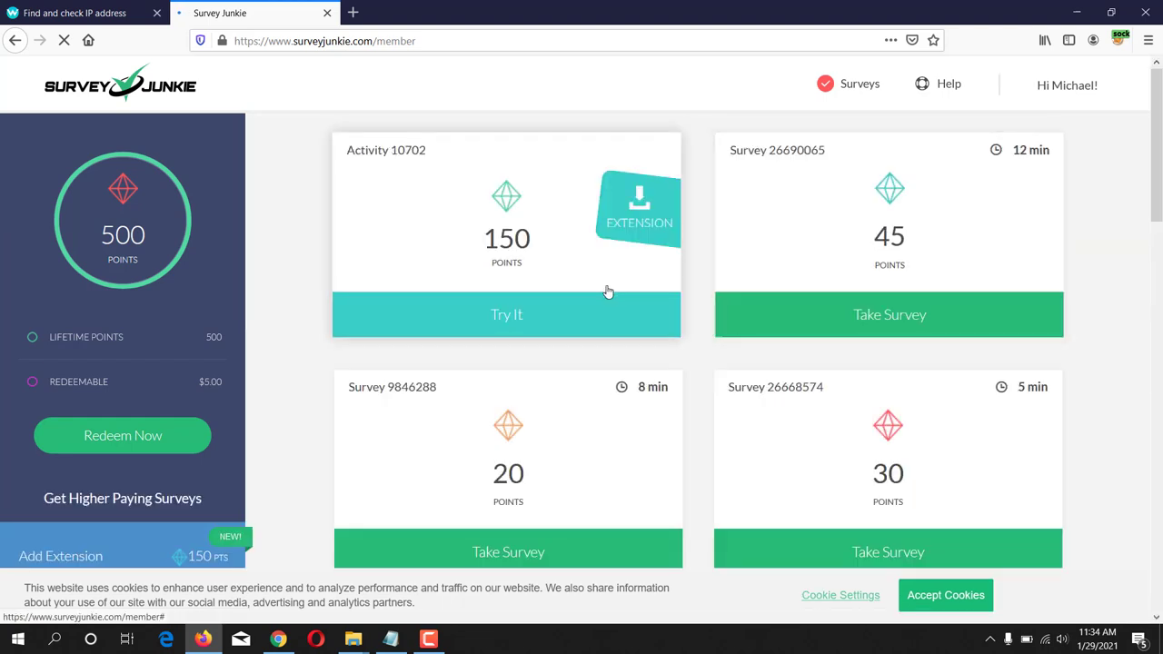
- Scroll through the dashboard's surveys, then go to Redeem Now to see the 500-point balance
scroll(608, 293, "down", 9)
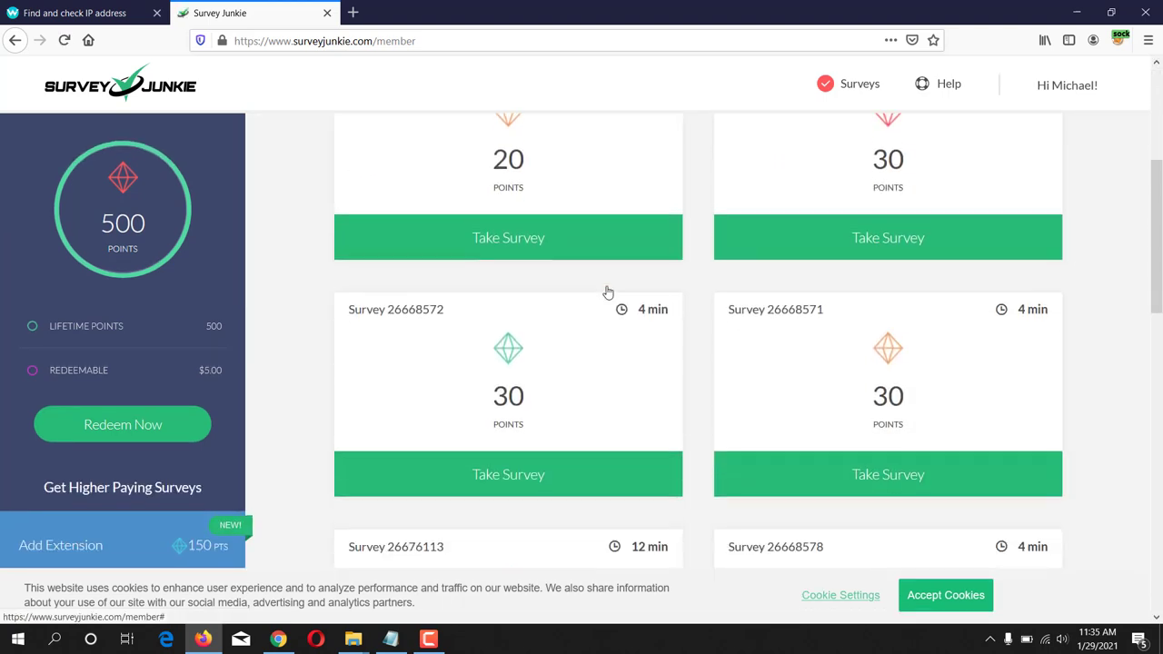
scroll(608, 293, "down", 6)
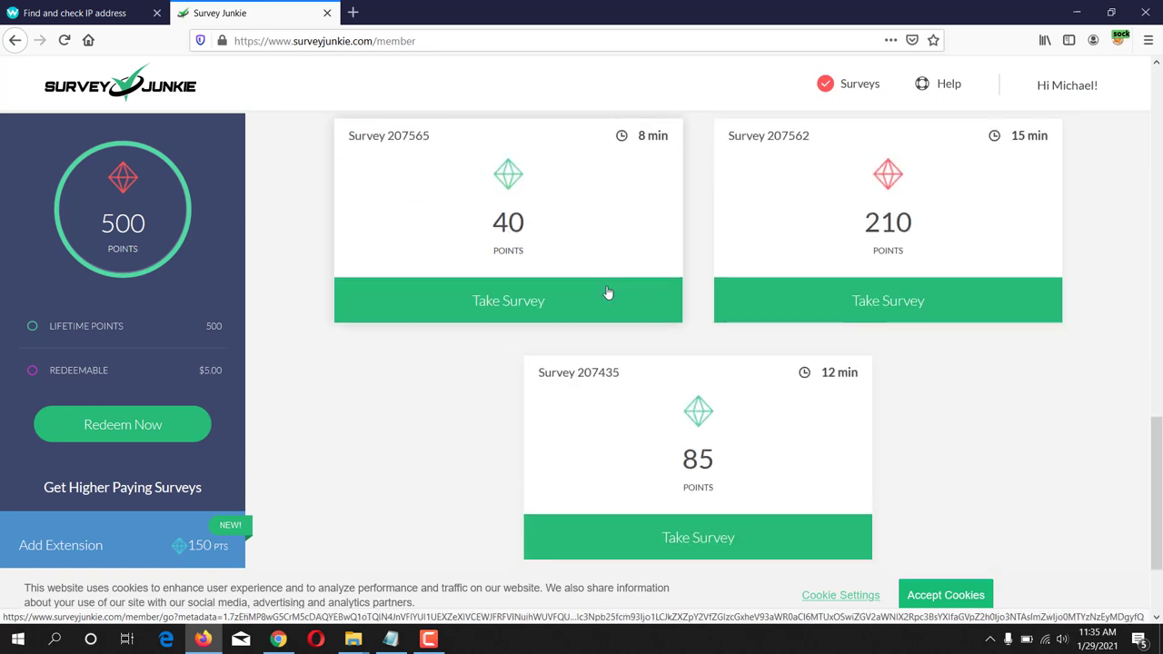
scroll(608, 292, "up", 7)
scroll(608, 293, "up", 8)
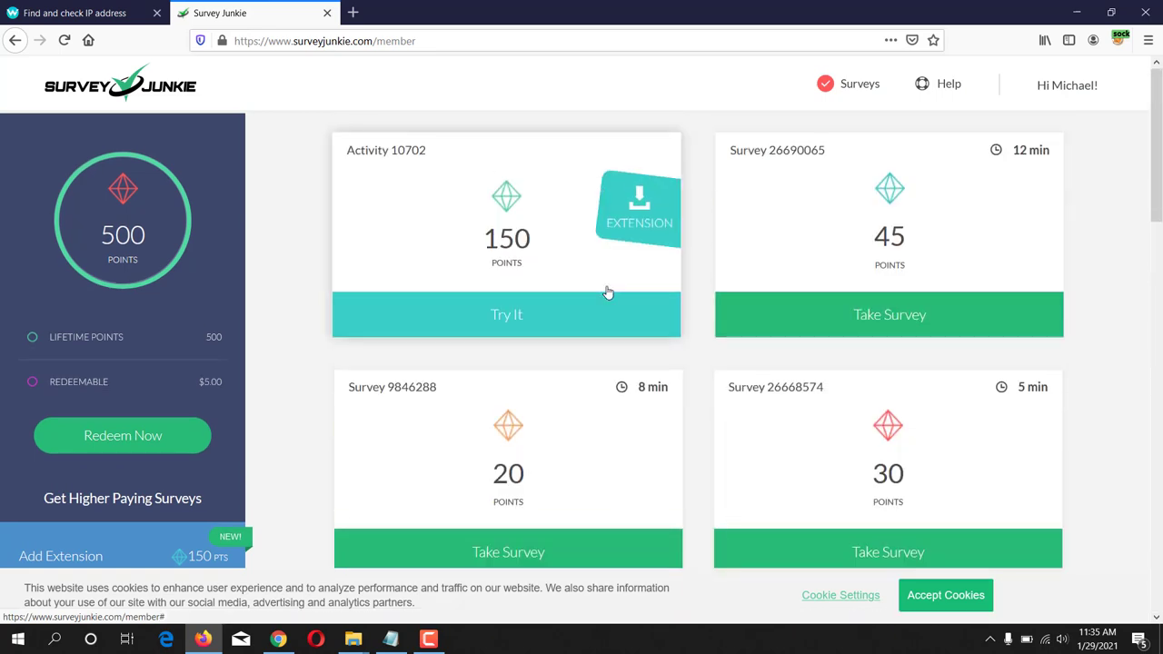
scroll(606, 294, "down", 5)
scroll(606, 295, "up", 3)
scroll(606, 294, "up", 2)
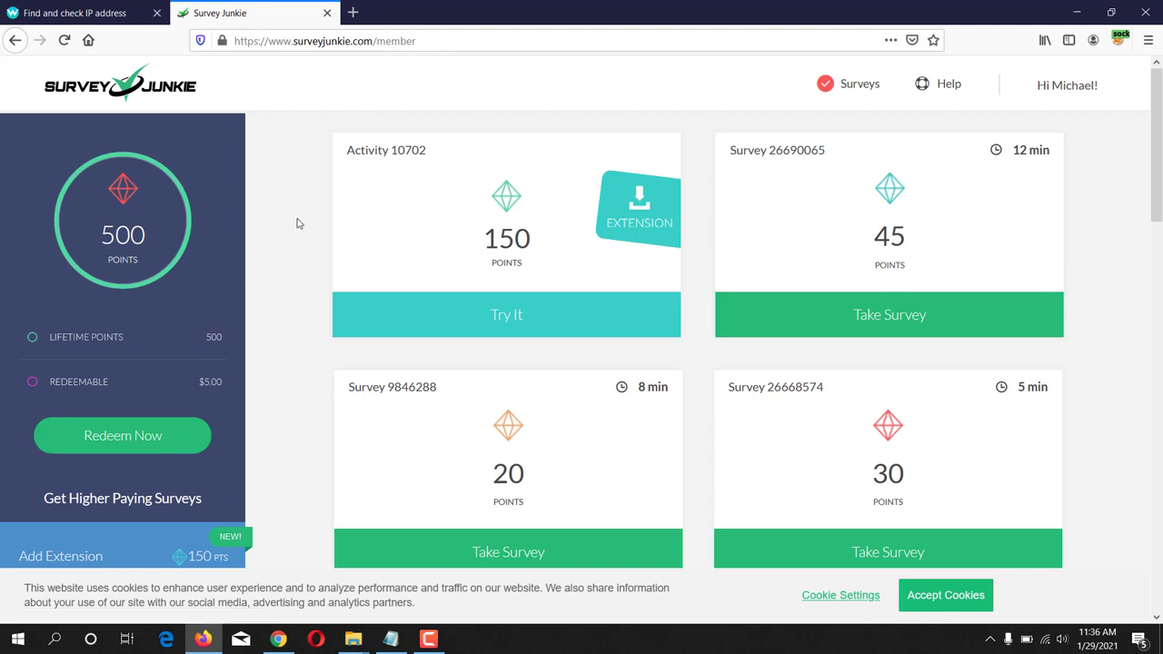
left_click(129, 438)
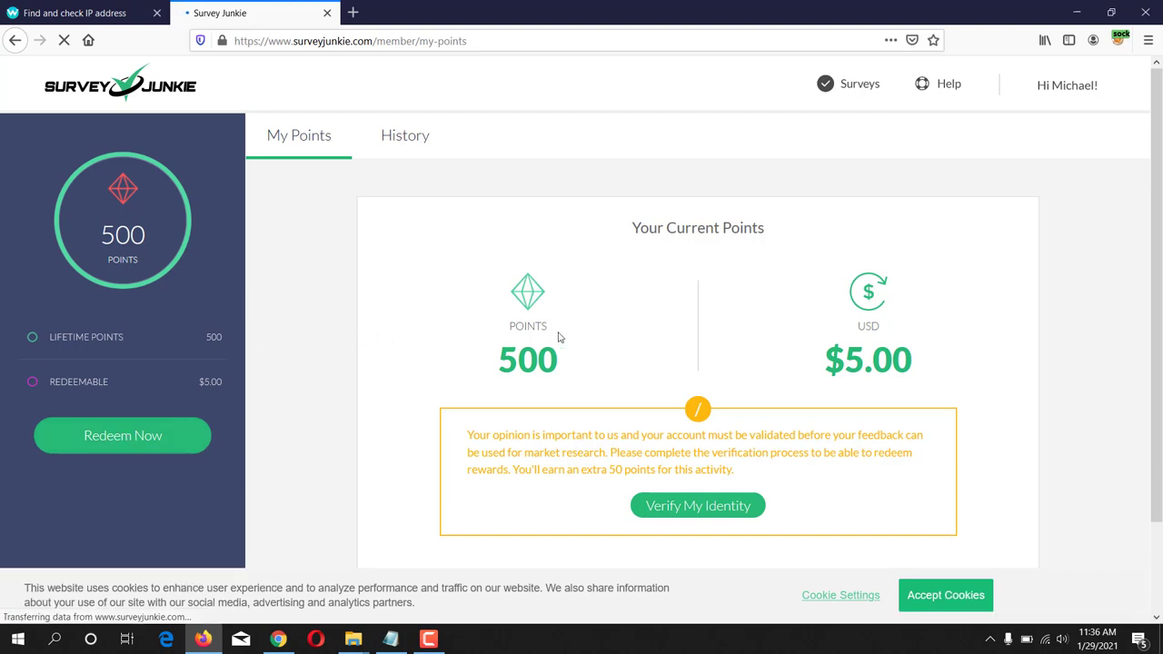
- Start Verify My Identity to bring up the empty Earn 50 Points form, then open another tab
left_click(697, 511)
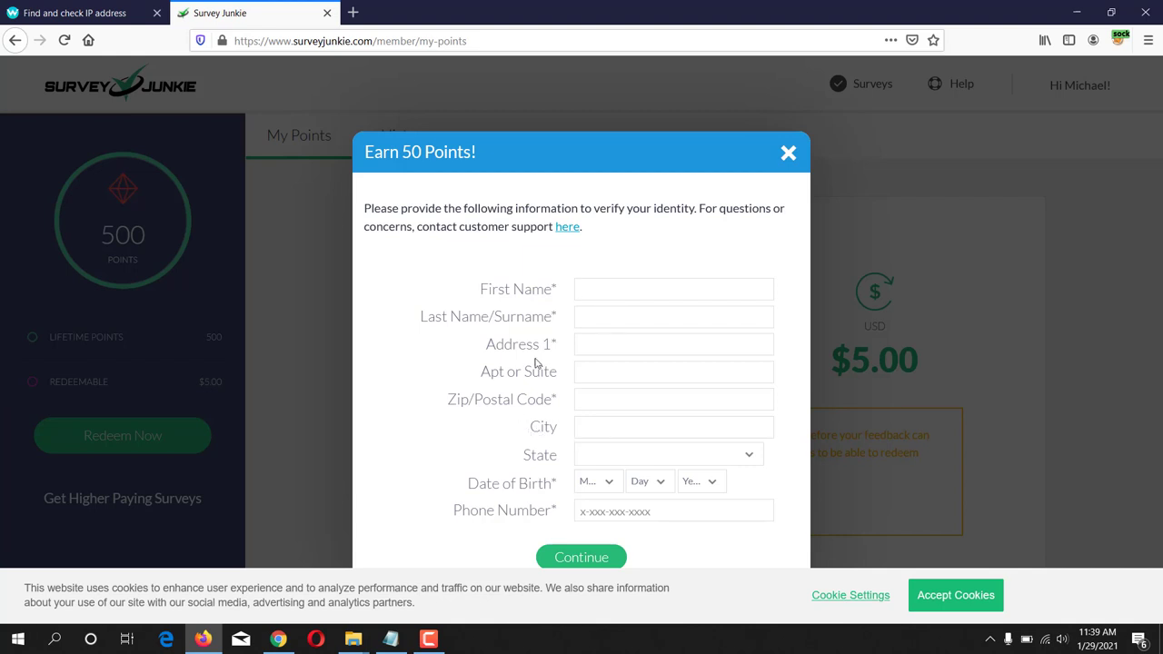
left_click(352, 12)
- Reopen Survey Junkie in the new tab and open My Settings from the account menu
type("survey")
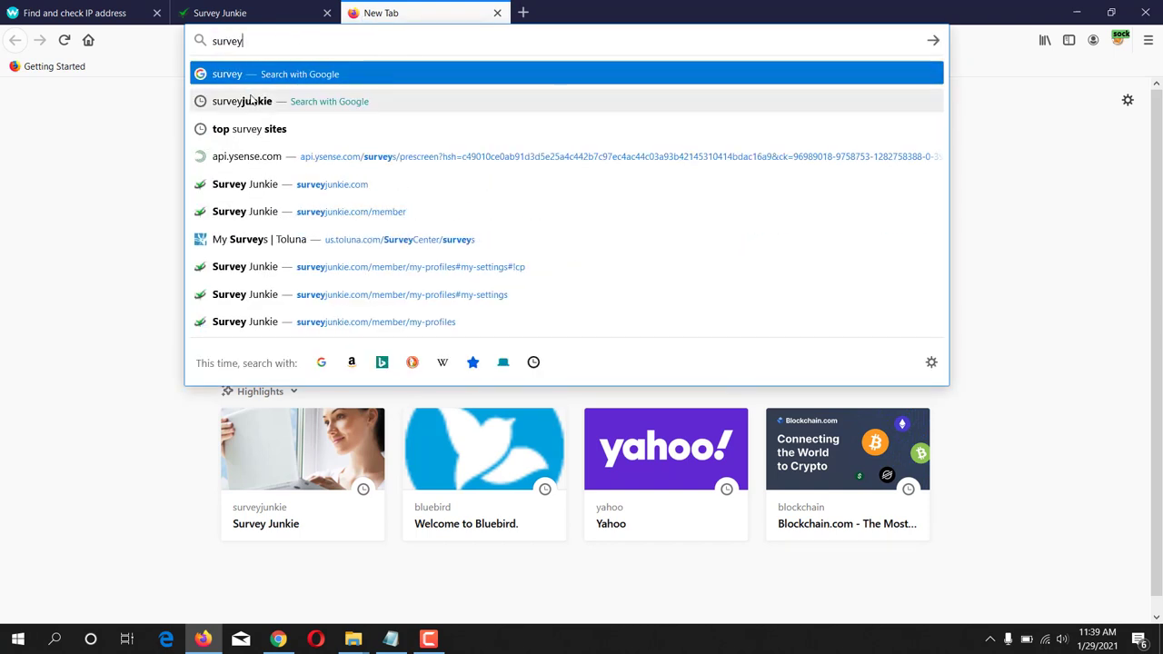
left_click(243, 100)
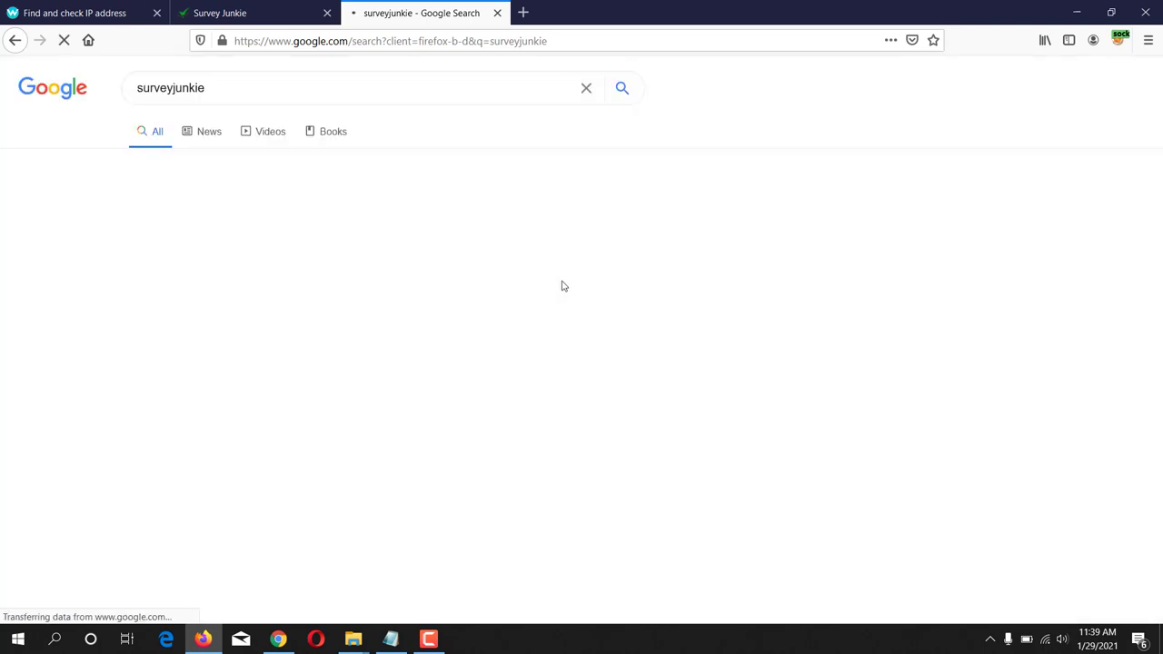
left_click(181, 272)
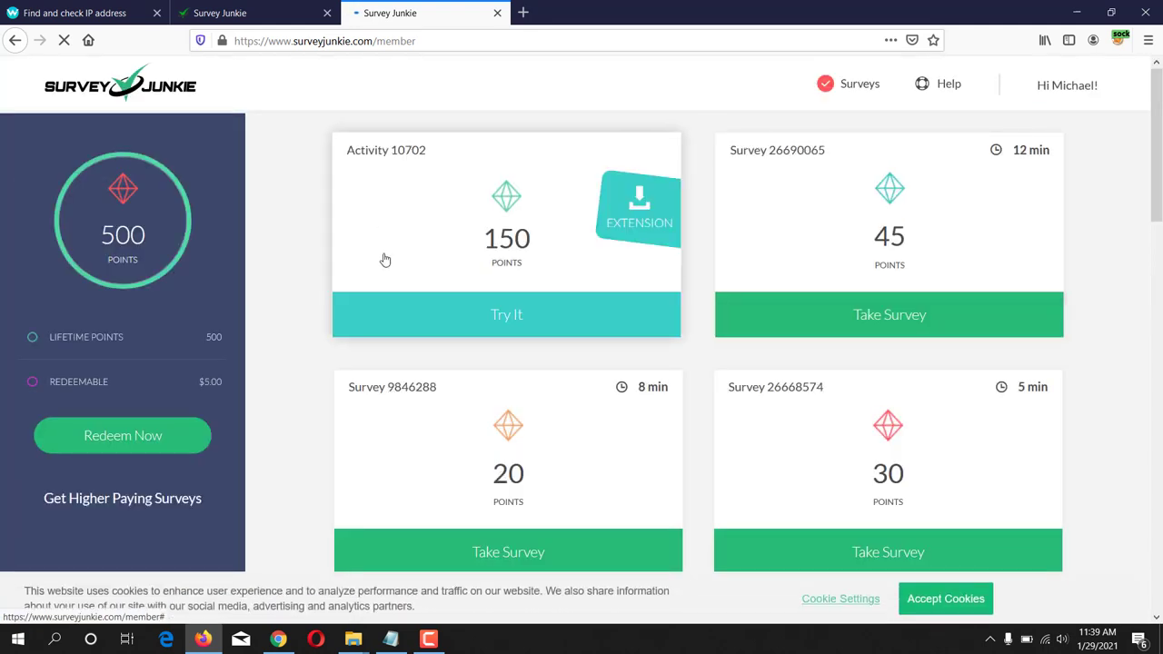
left_click(1054, 86)
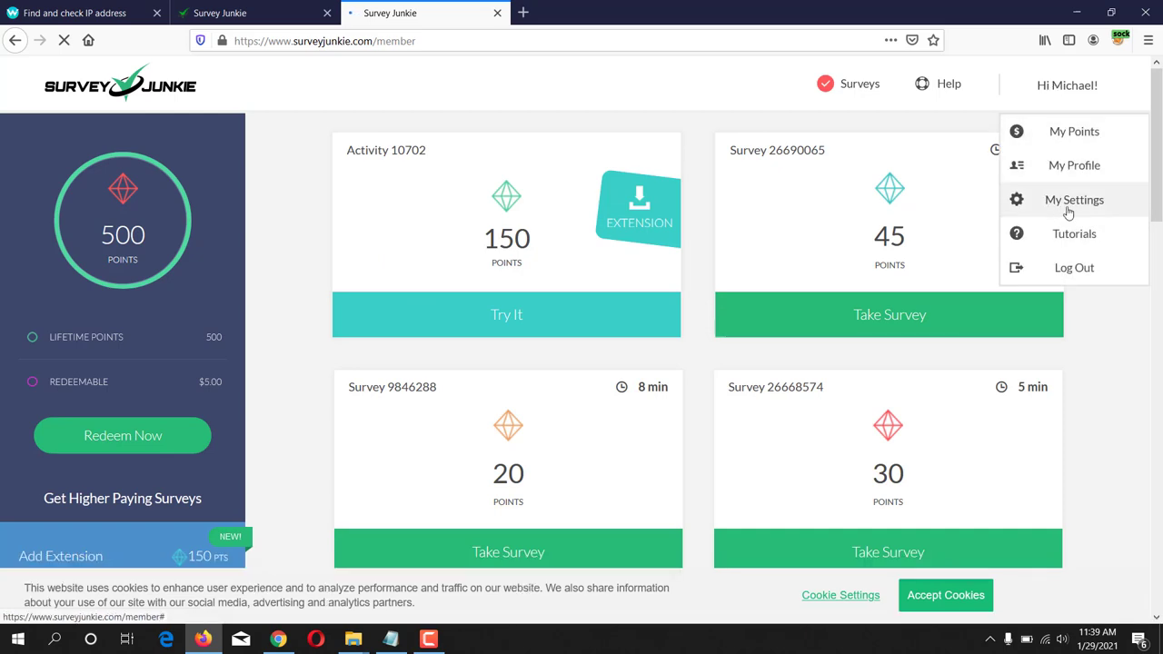
left_click(1103, 201)
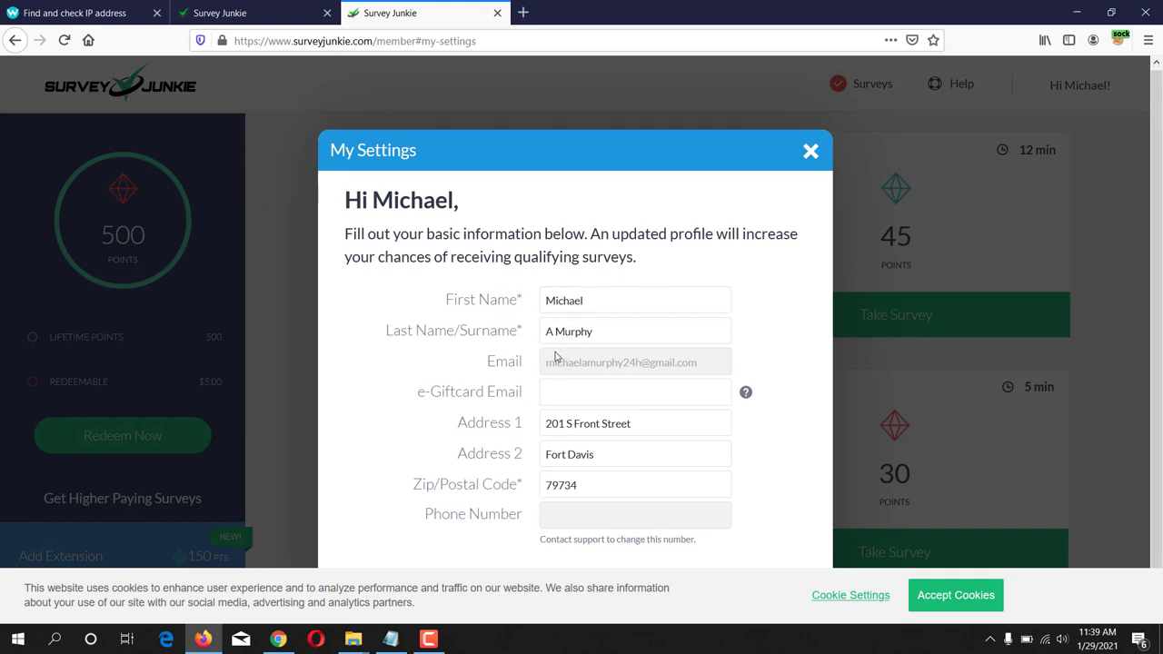
- Copy the first and last name from My Settings into the verification form's name fields
left_click_drag(587, 300, 546, 302)
right_click(549, 306)
left_click(582, 351)
left_click(277, 13)
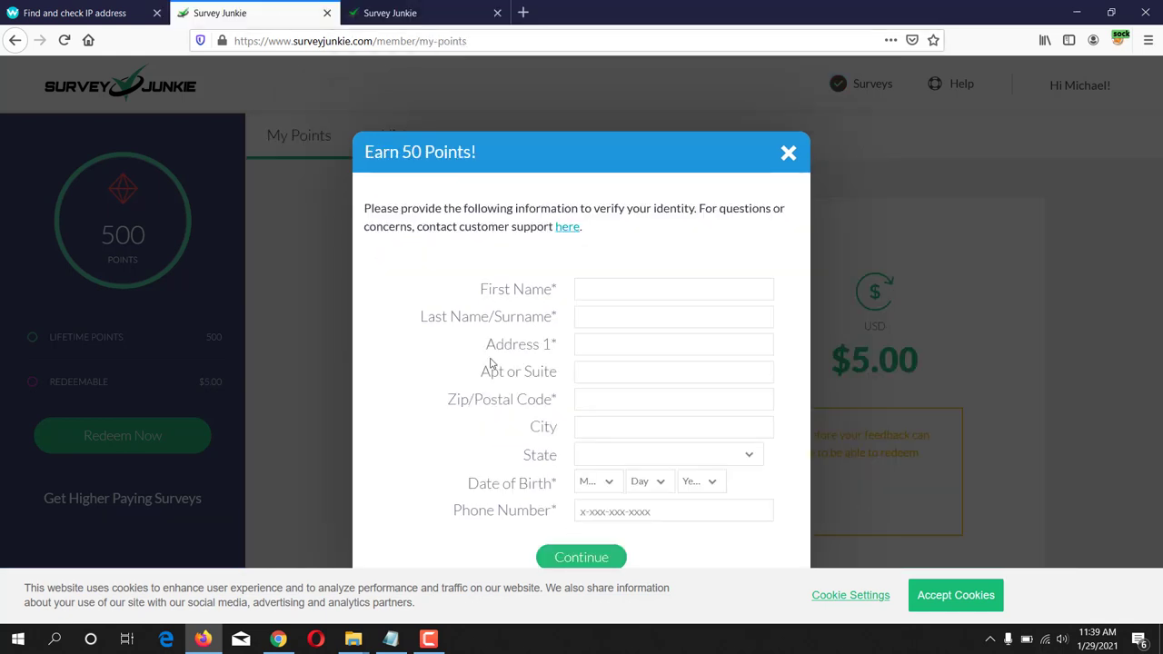
left_click(598, 288)
key("ctrl+v")
left_click(404, 9)
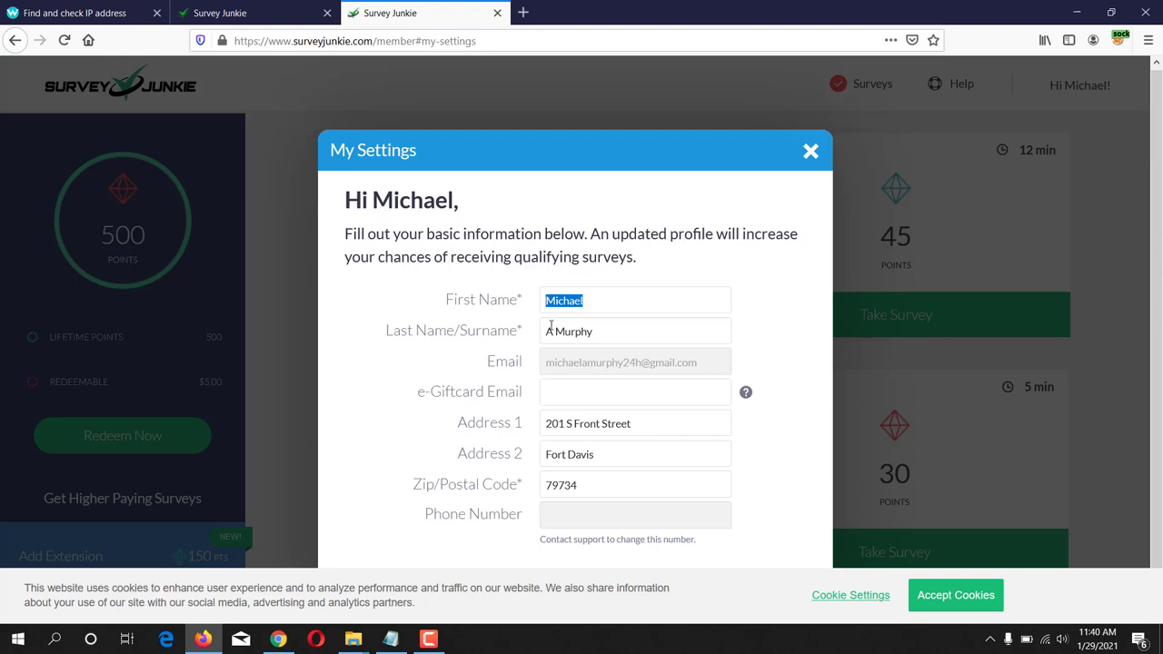
left_click_drag(556, 331, 592, 334)
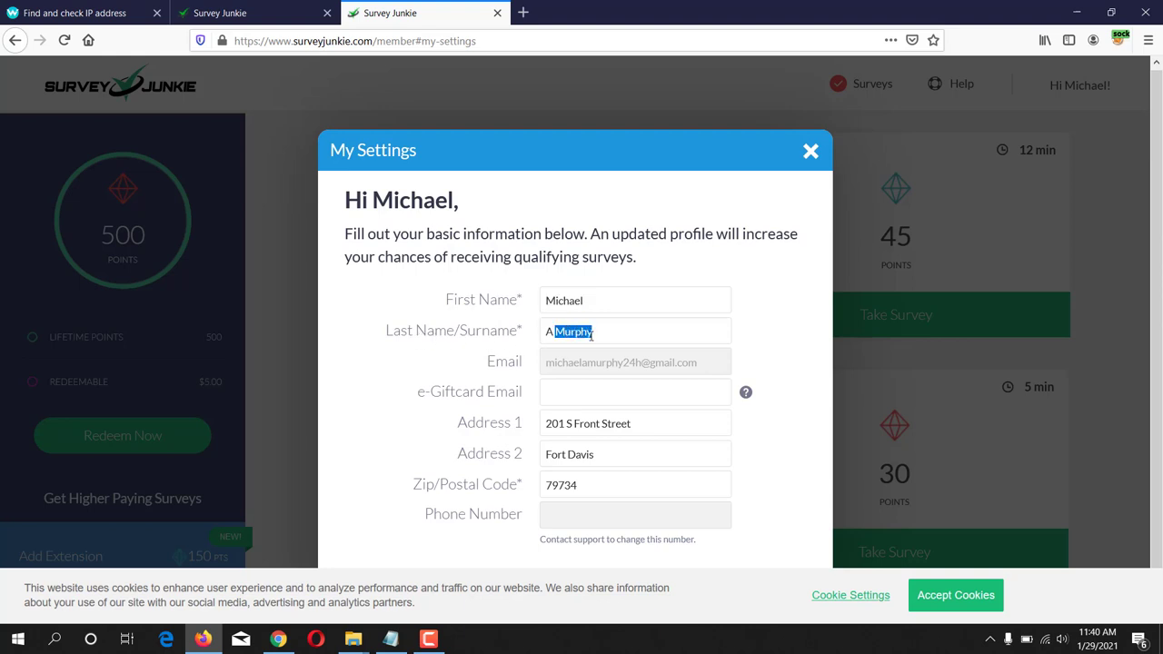
right_click(585, 332)
left_click(609, 373)
left_click(247, 13)
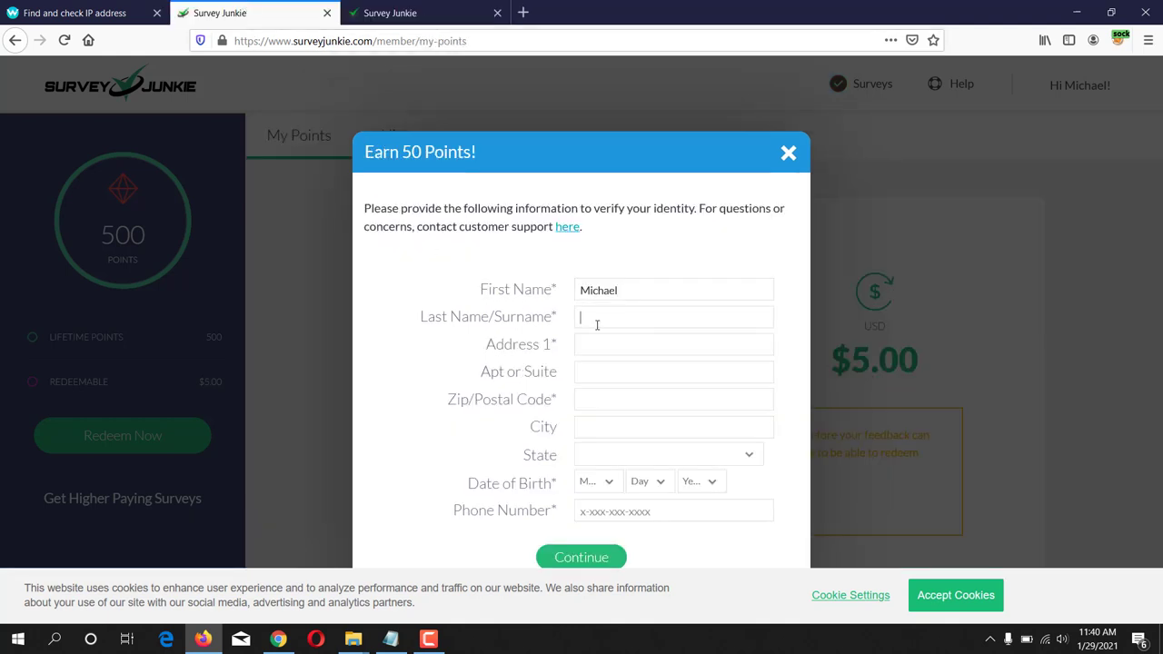
key("ctrl+v")
- Copy the street address from My Settings into the form's Address 1 field
left_click(420, 14)
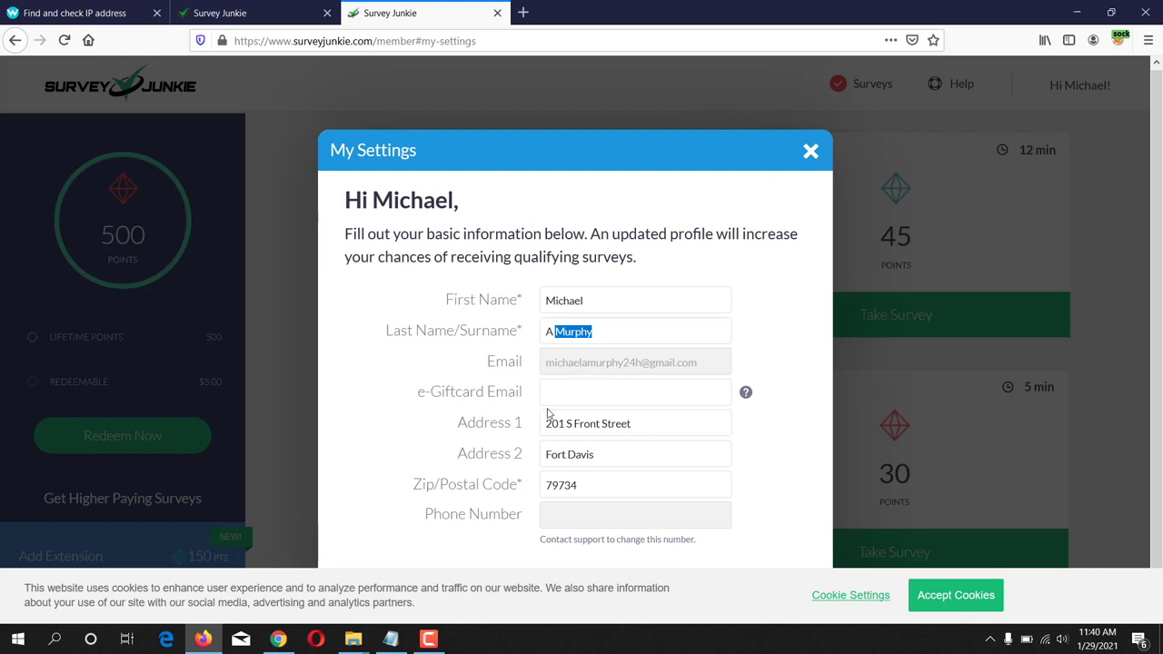
left_click_drag(545, 423, 632, 428)
right_click(631, 423)
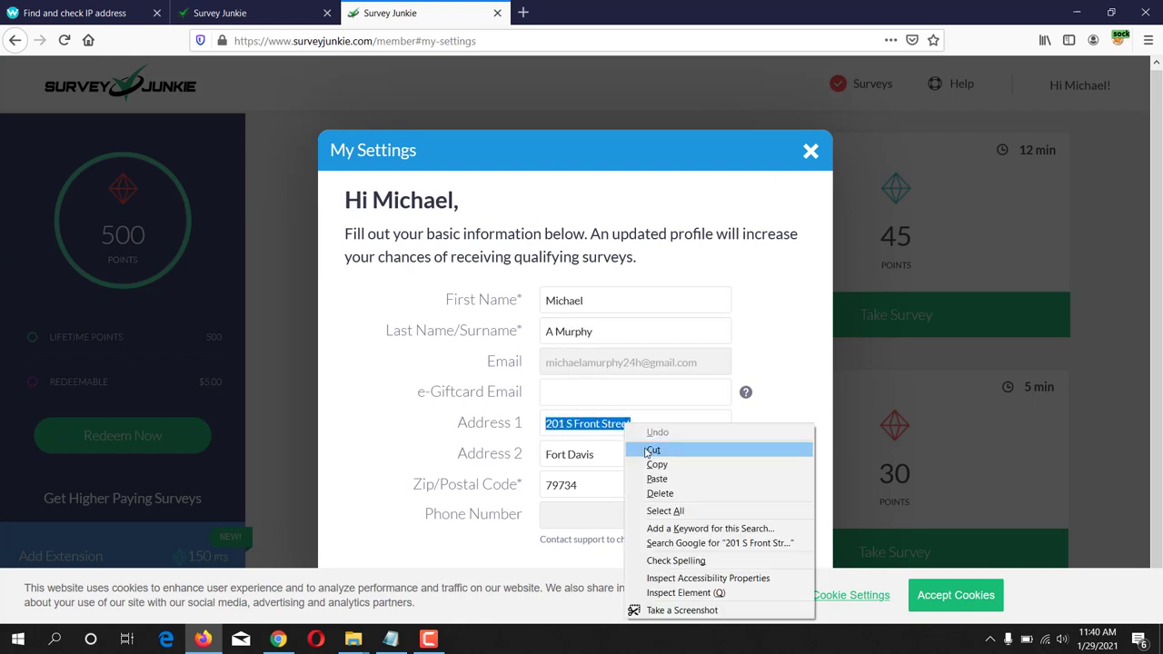
left_click(648, 461)
left_click(209, 9)
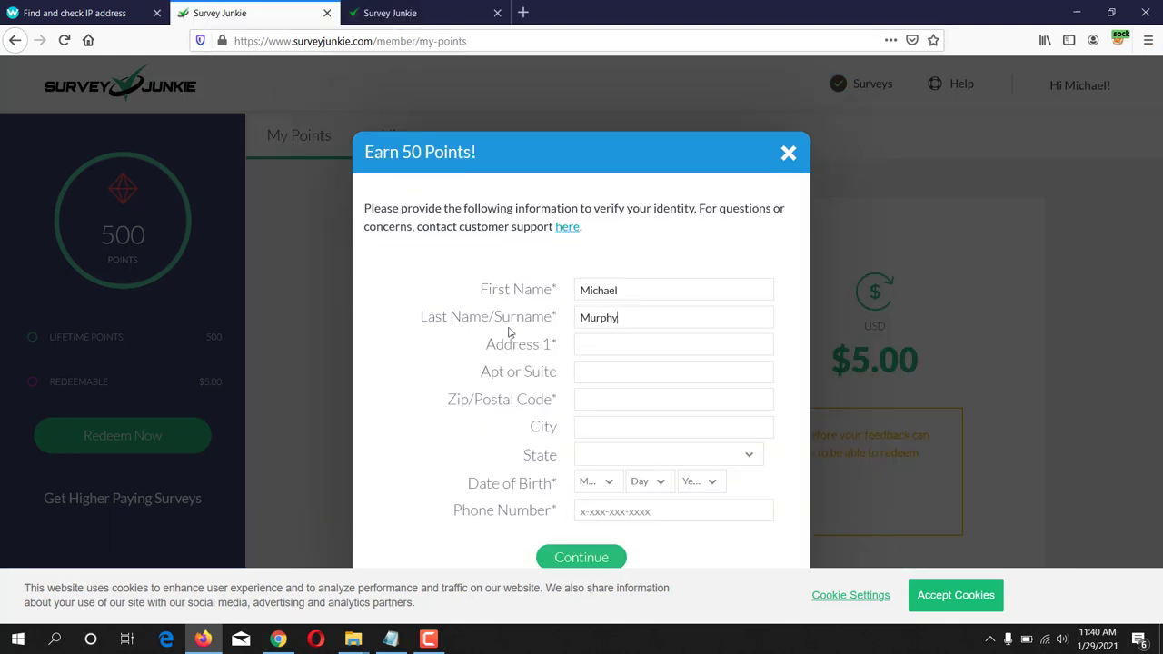
left_click(616, 347)
key("ctrl+v")
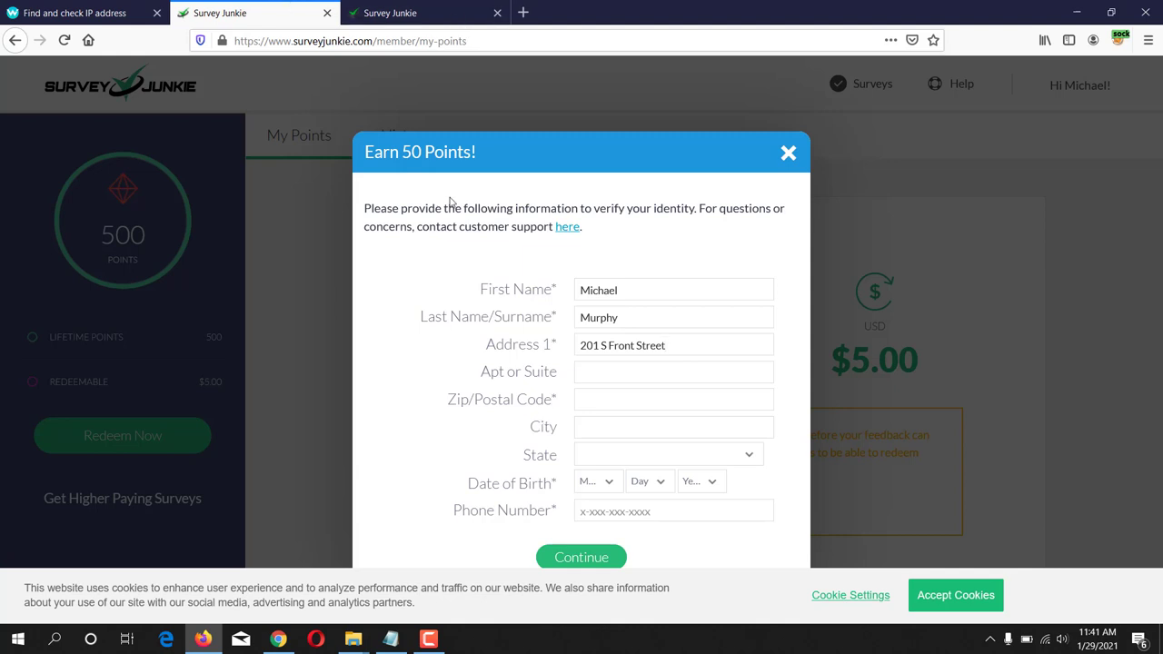
- Copy the zip code from My Settings into the form's Zip/Postal Code field
left_click(448, 7)
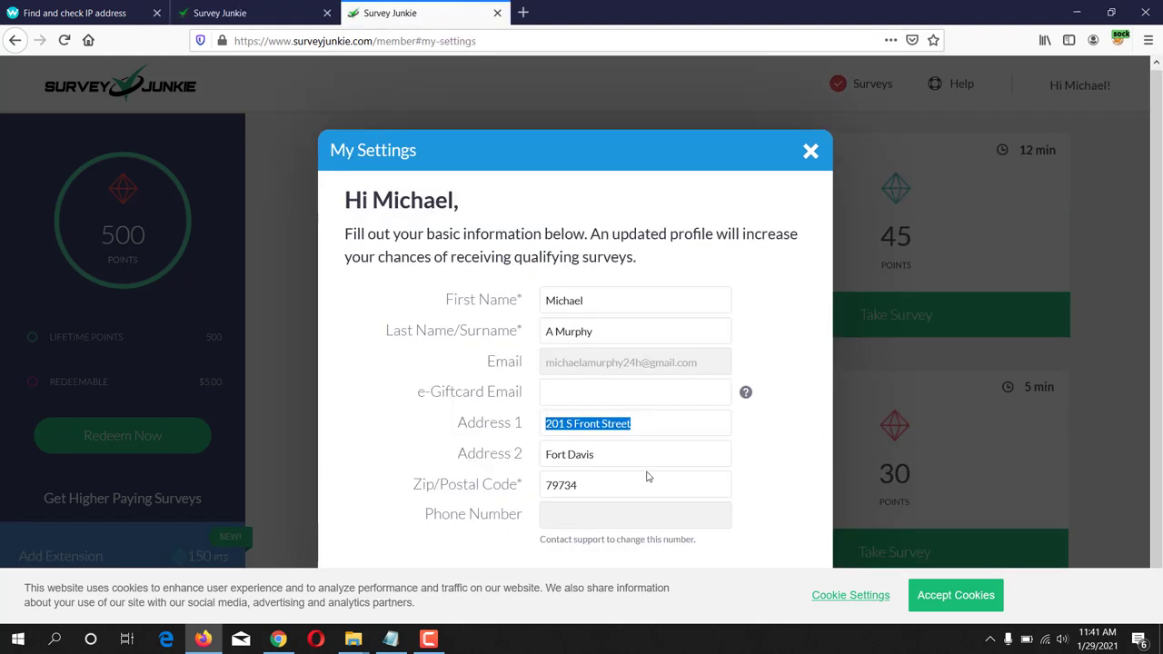
left_click_drag(548, 484, 583, 486)
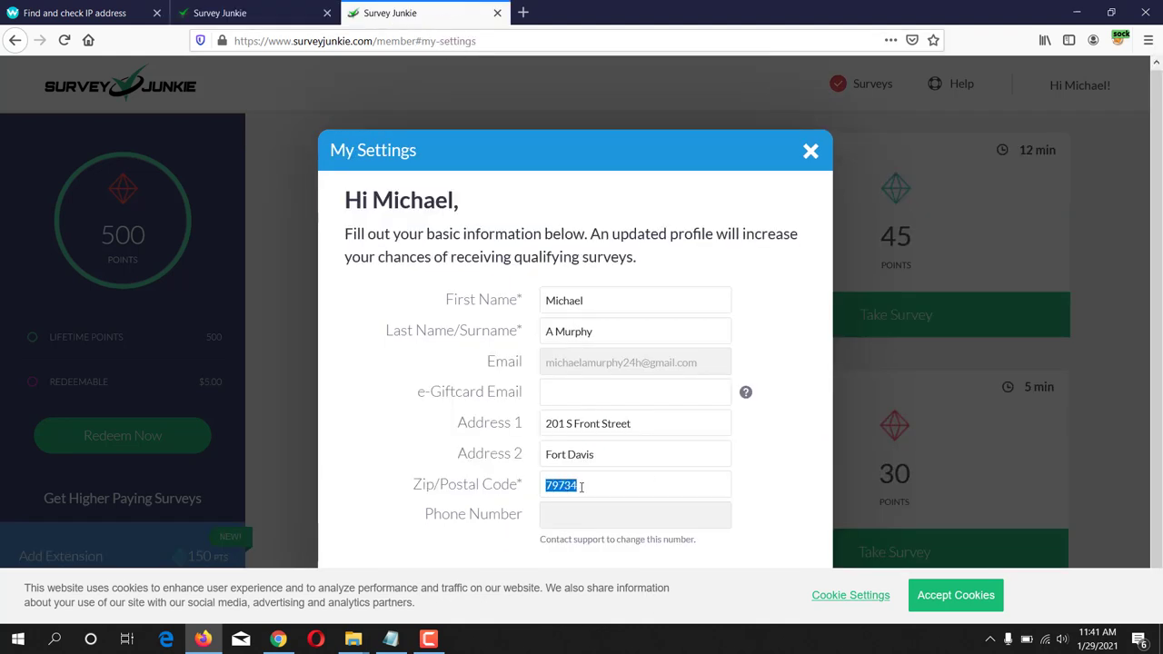
right_click(579, 486)
left_click(597, 332)
left_click(246, 13)
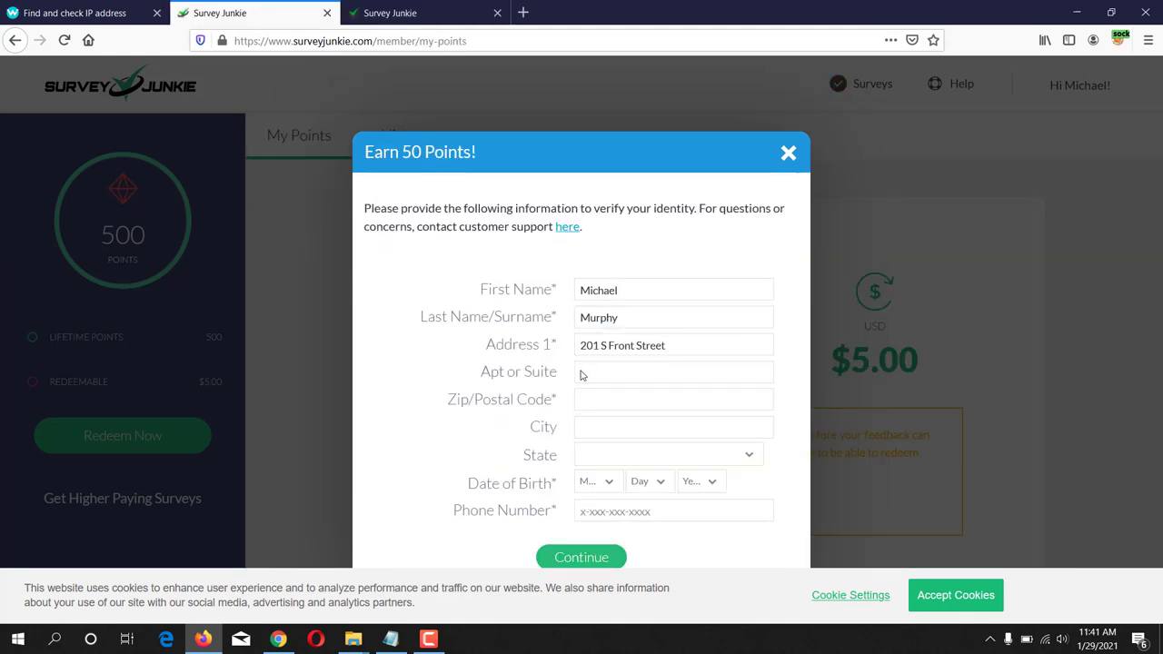
key("ctrl+v")
- Copy the zip code from the form and open a fresh blank tab
left_click_drag(580, 400, 612, 400)
right_click(611, 401)
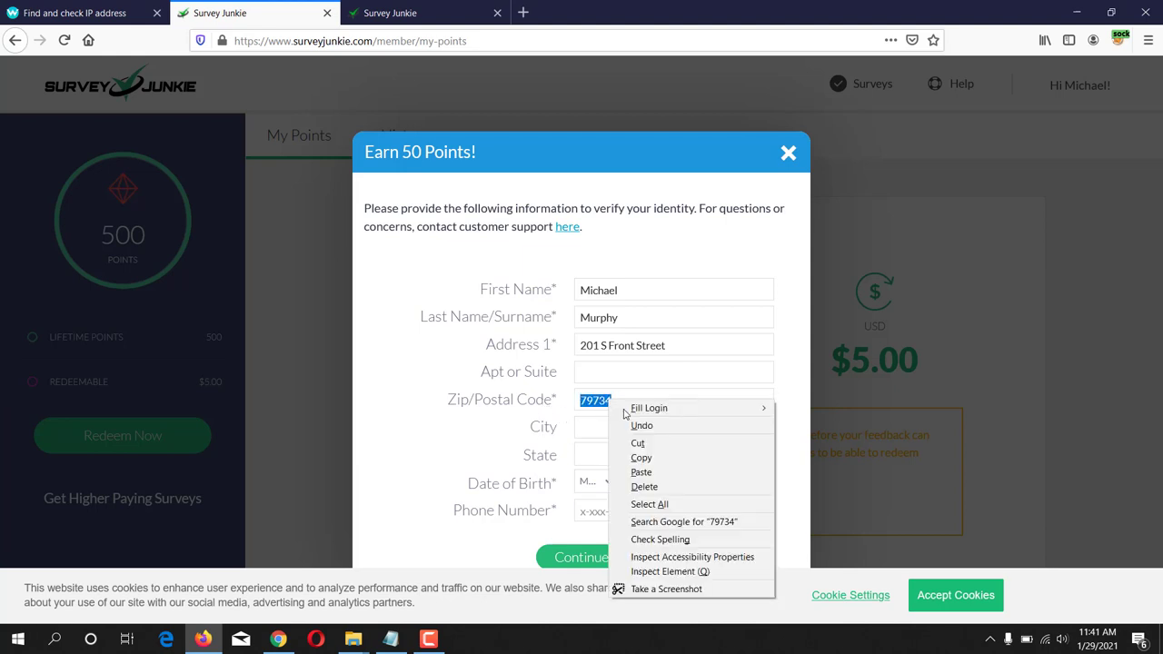
left_click(642, 457)
left_click(523, 13)
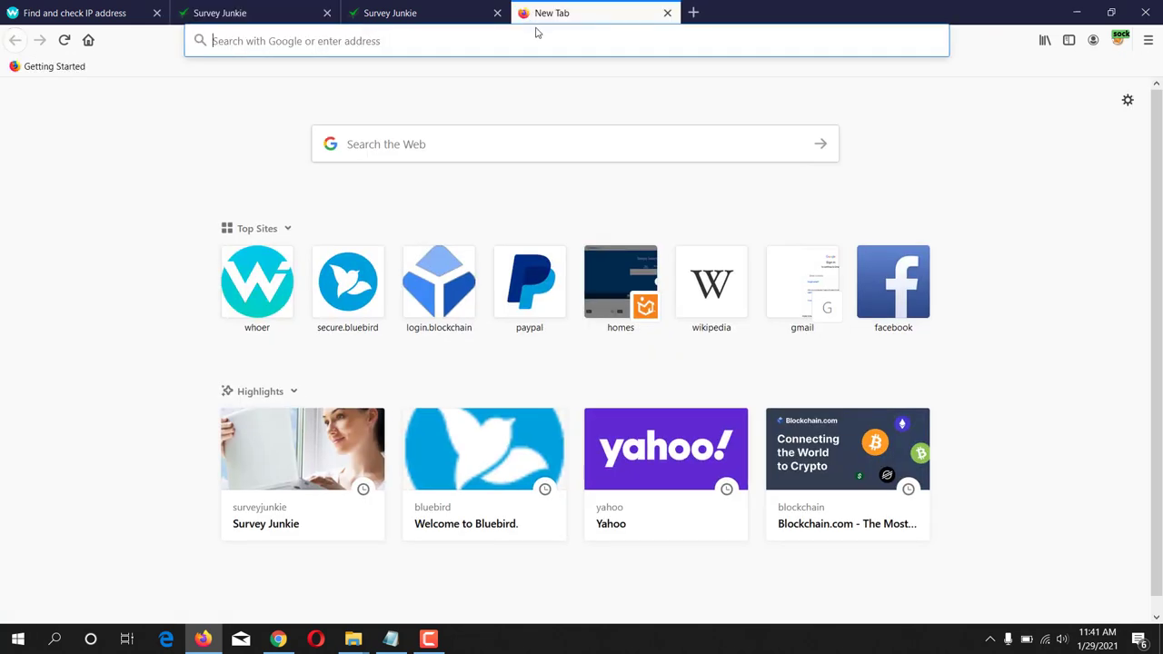
- Google the zip code plus 'zip code', confirm it is Fort Davis, Texas, and return to the form
key("ctrl+v")
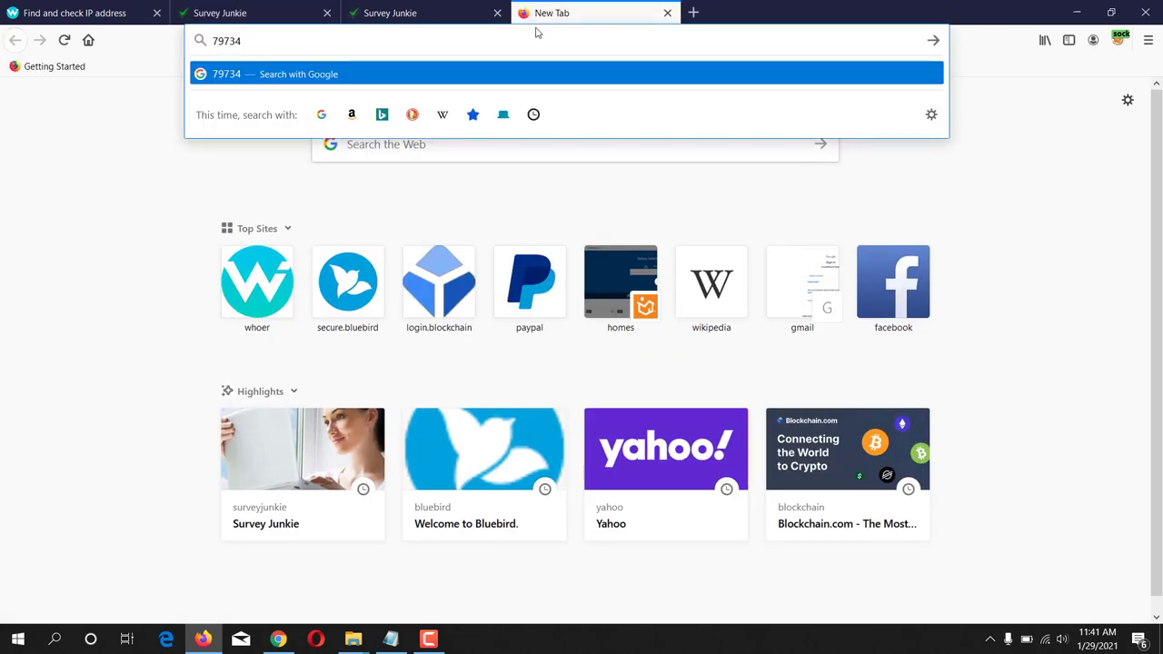
type("zip")
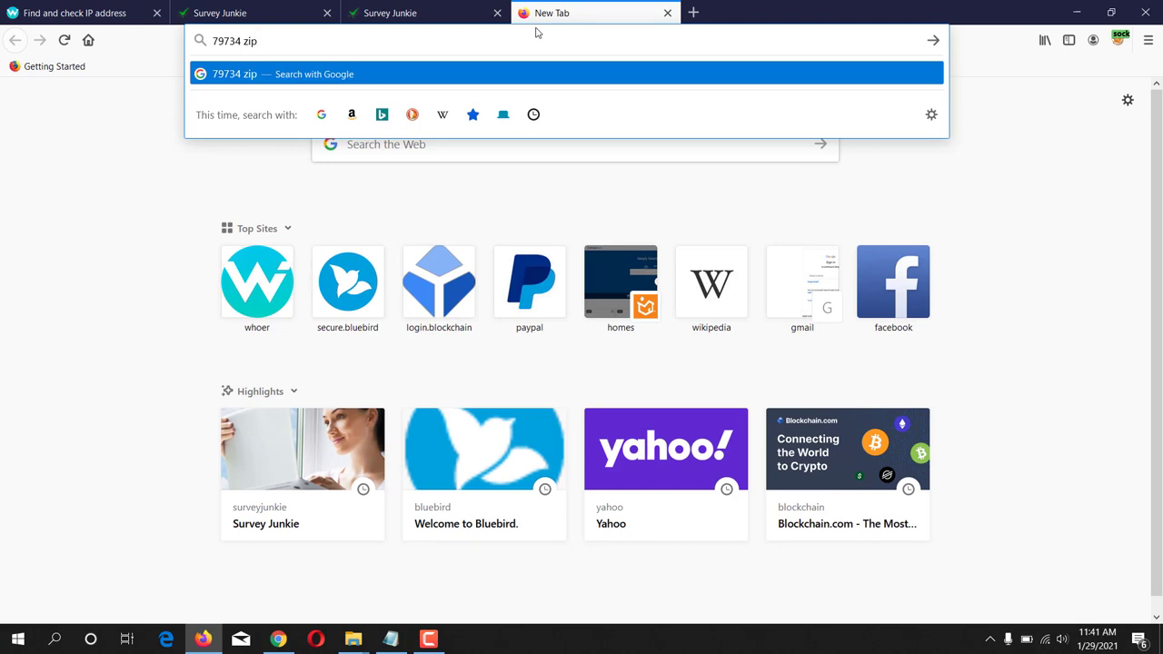
type(" code")
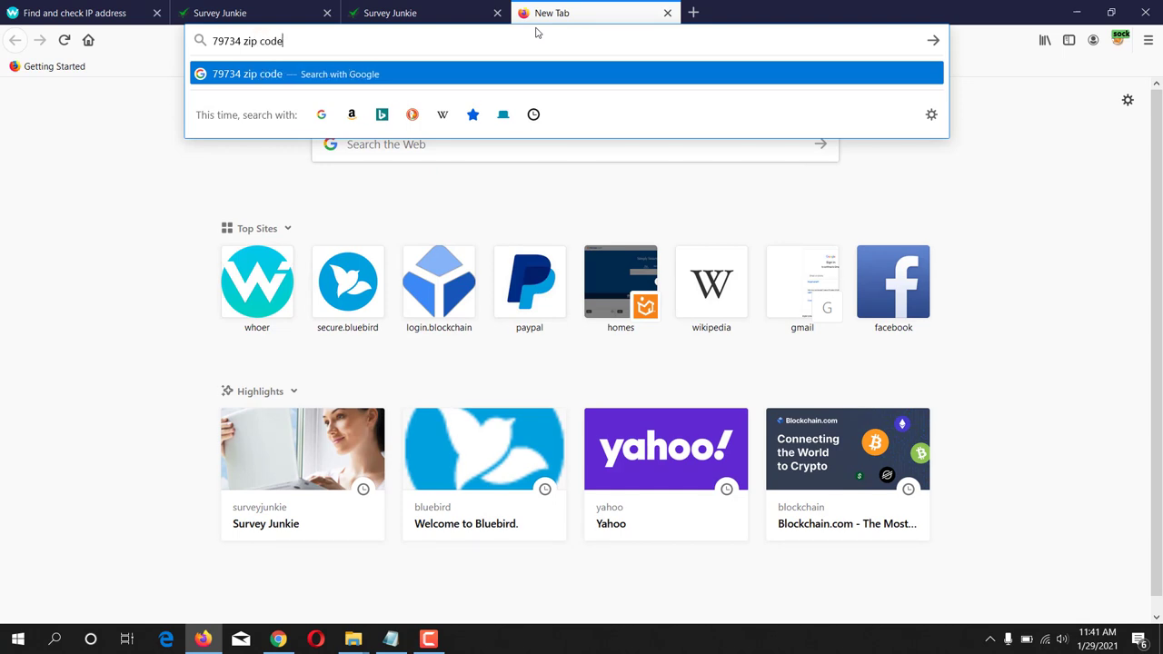
key("Return")
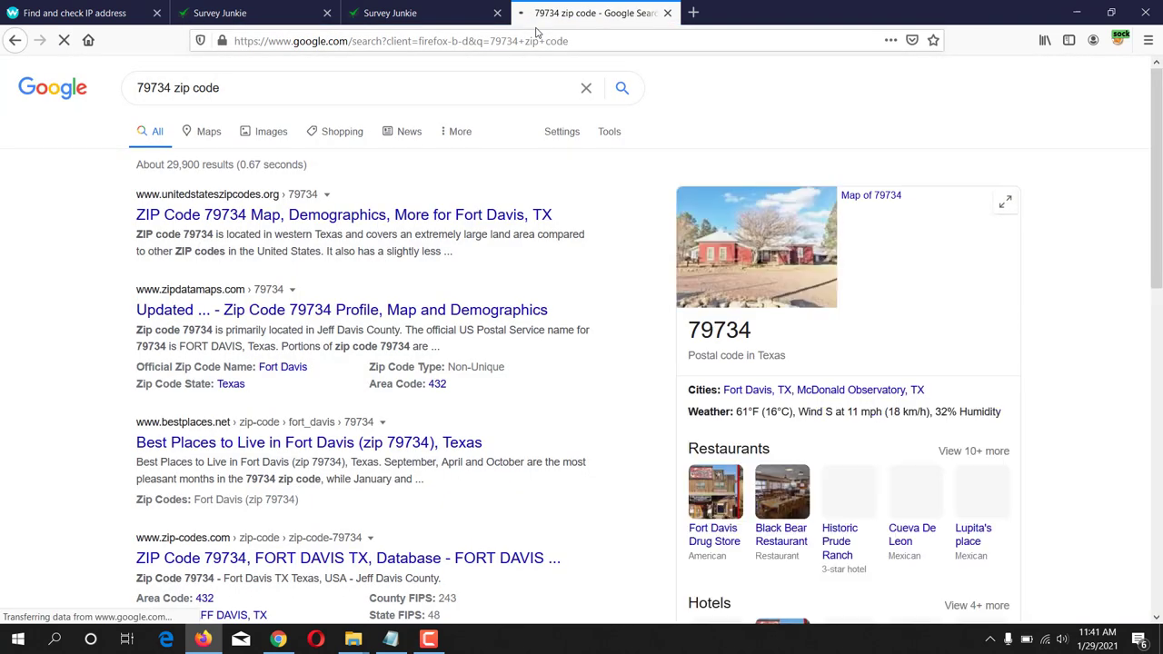
double_click(766, 356)
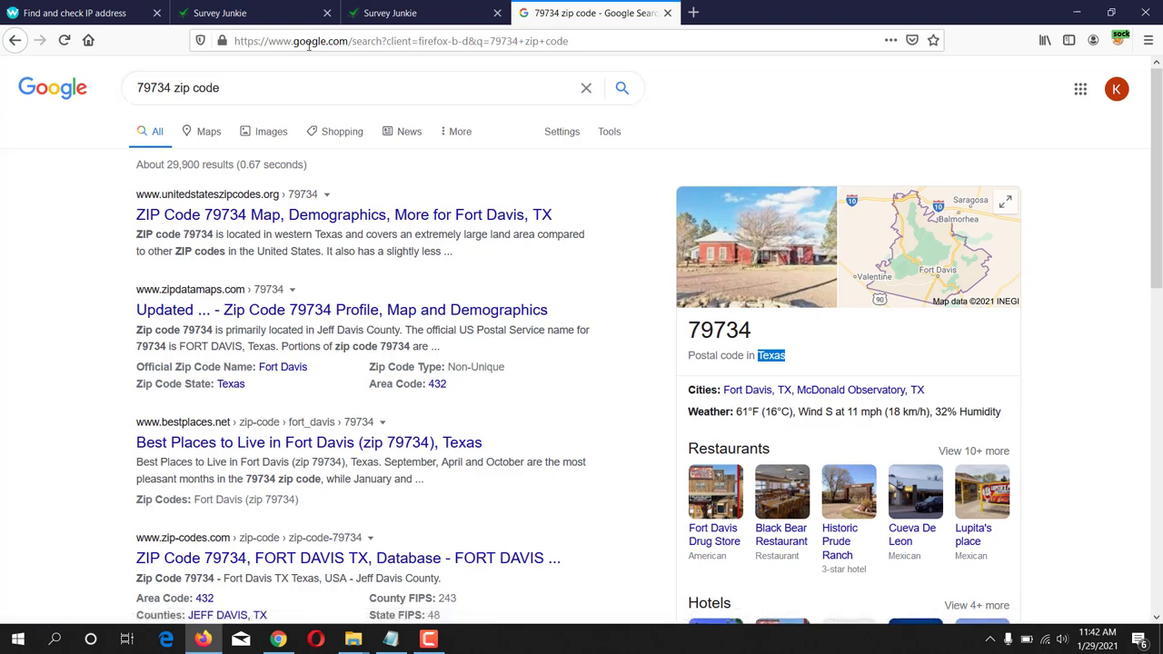
left_click(227, 13)
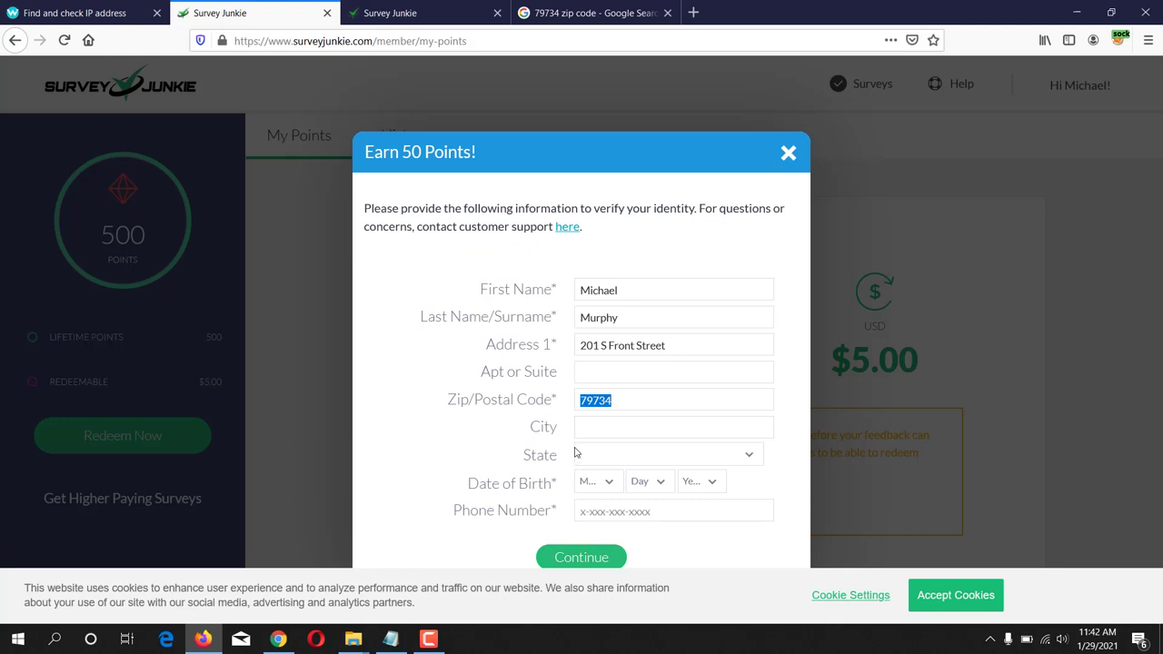
- Move Fort Davis from My Settings' Address 2 into the form's City field and choose Texas as state
left_click(391, 13)
left_click_drag(546, 454, 596, 456)
right_click(583, 455)
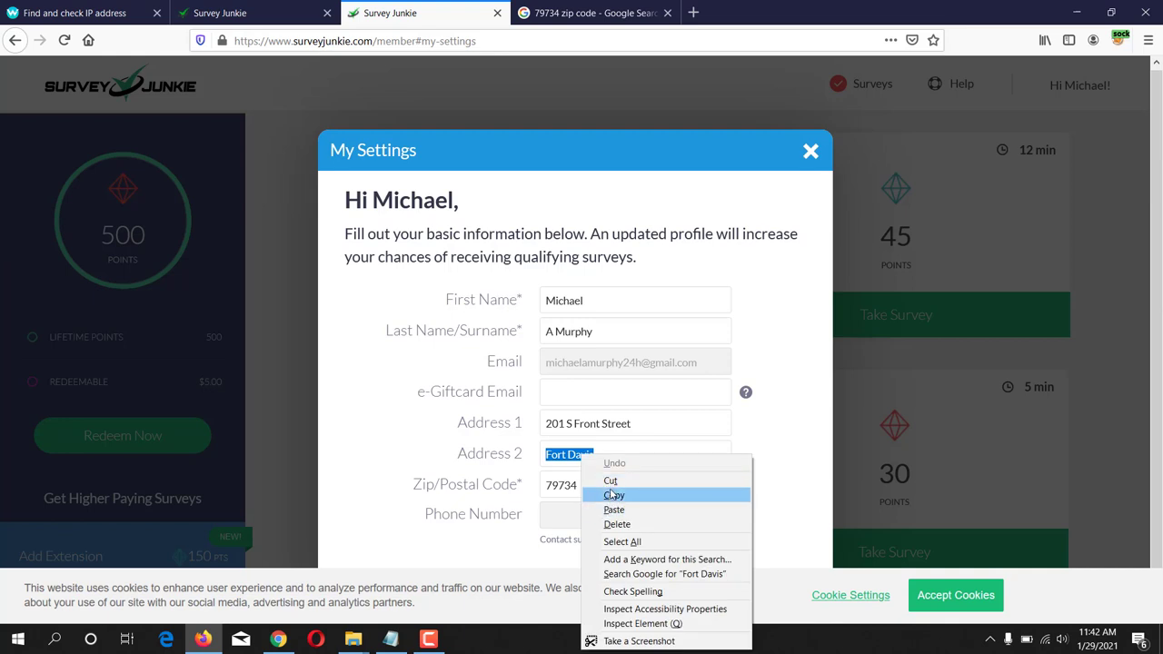
left_click(610, 481)
left_click(245, 12)
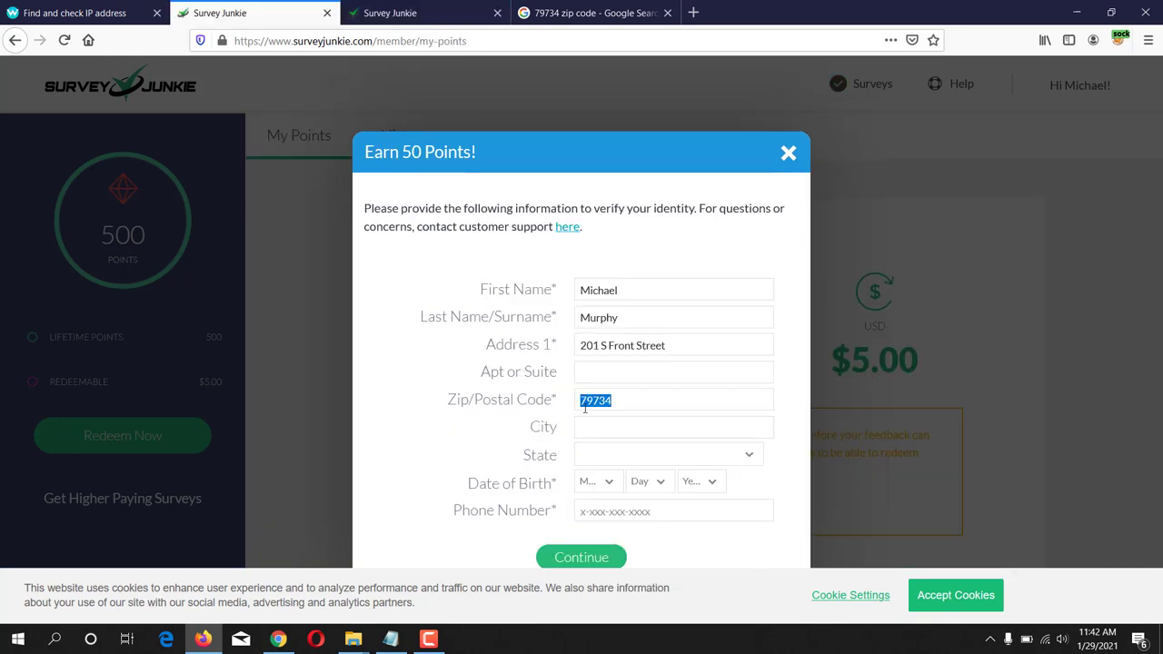
left_click(610, 425)
key("ctrl+v")
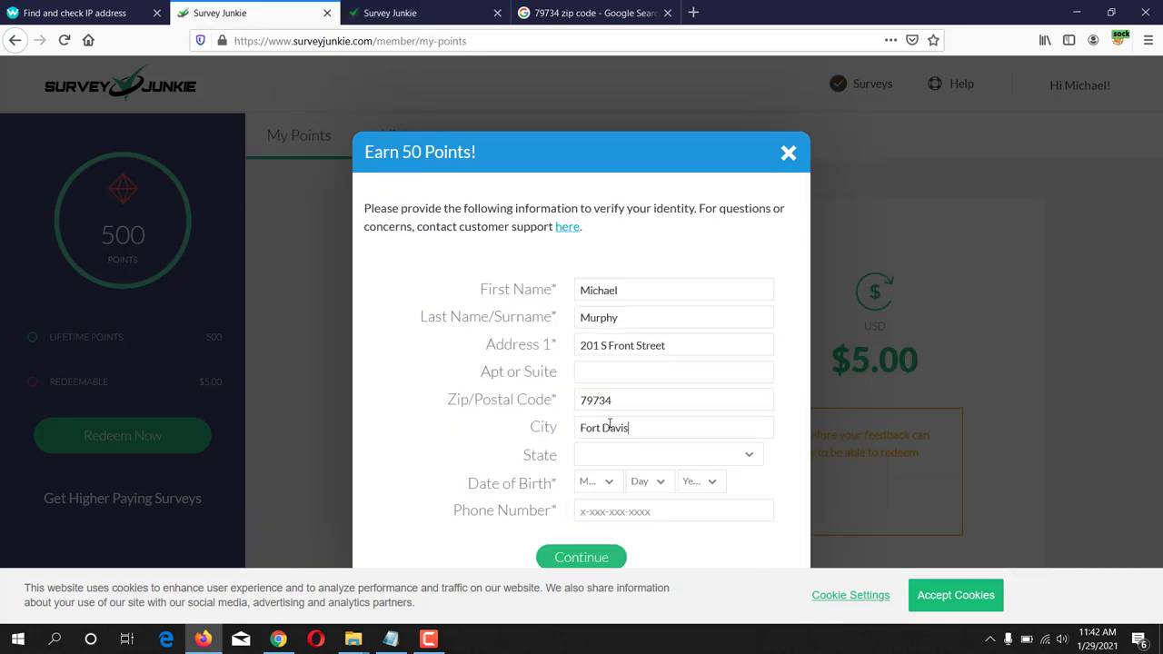
left_click(693, 455)
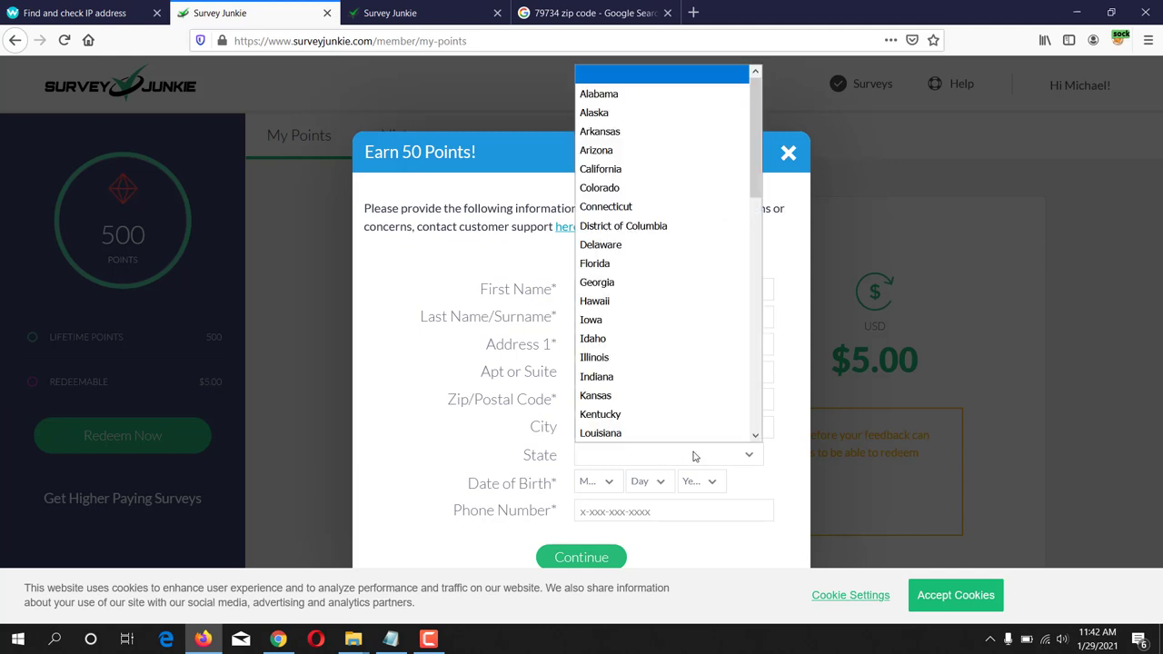
key("t")
key("t")
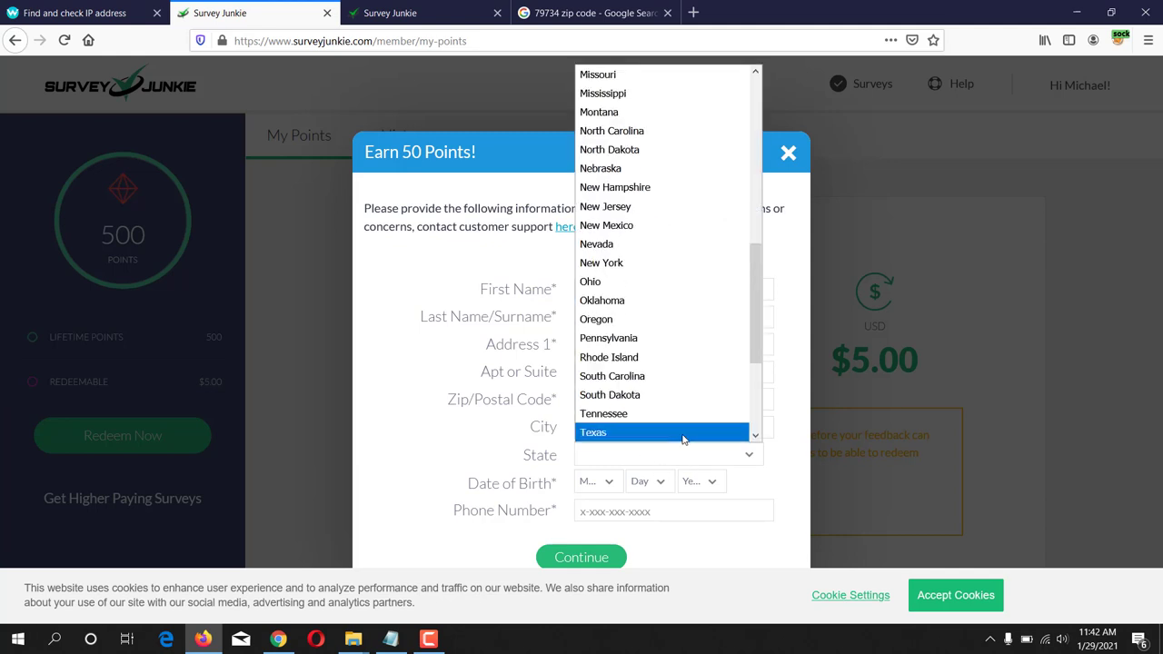
left_click(684, 439)
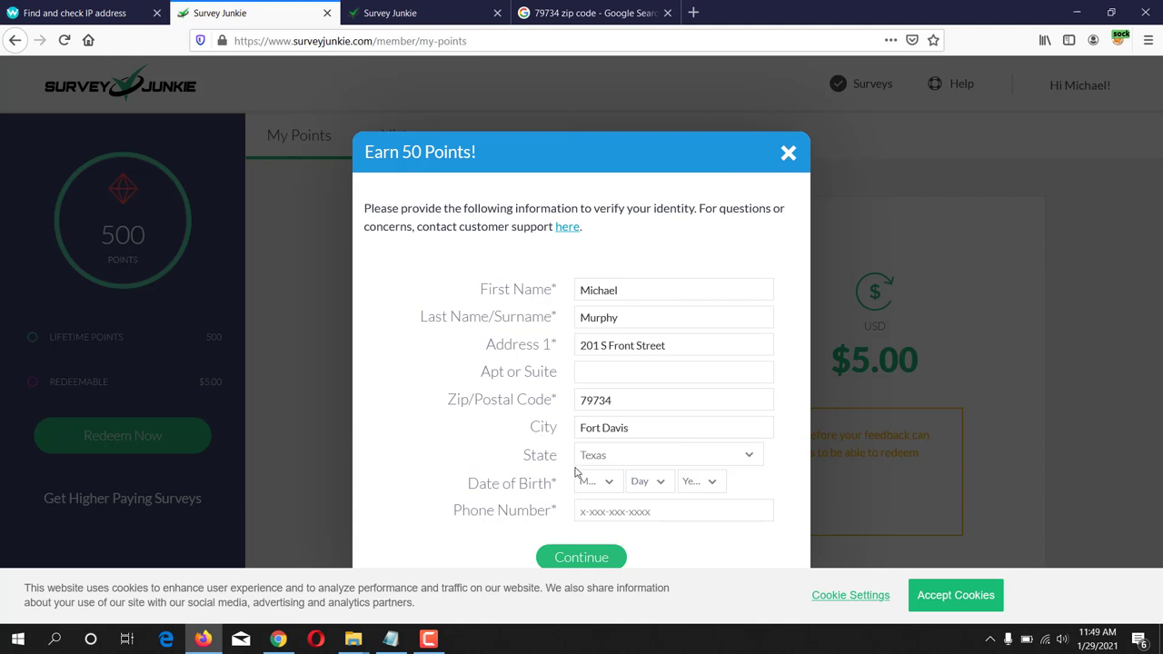
- Choose the birth month, day and year in the Date of Birth dropdowns
left_click(615, 485)
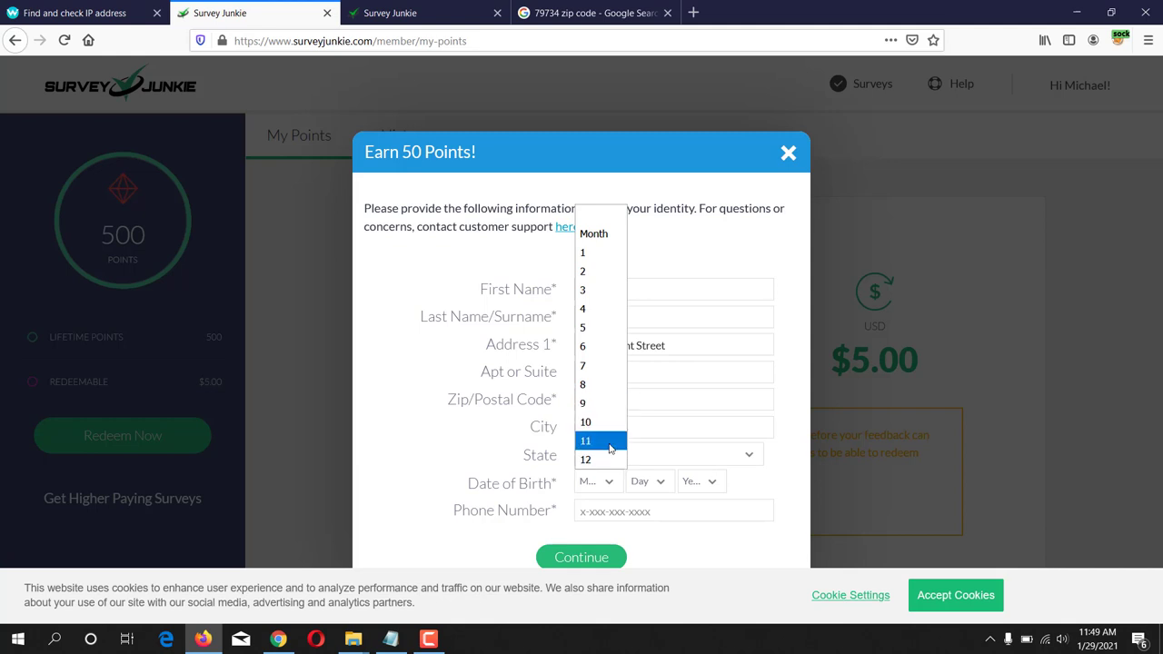
left_click(610, 447)
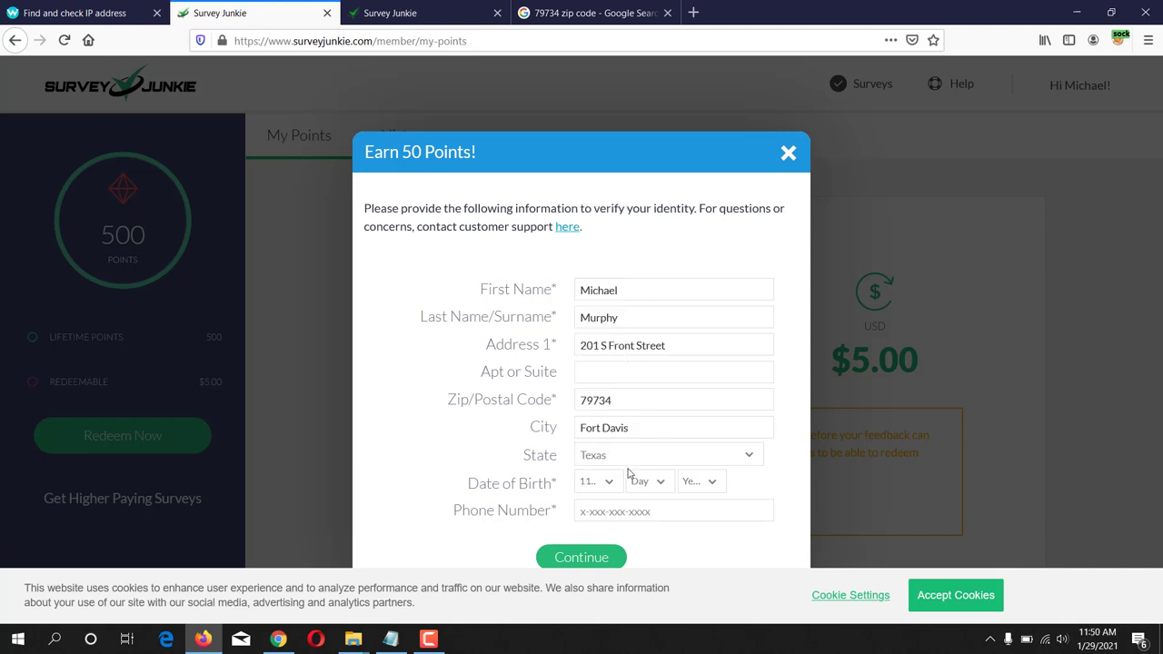
left_click(643, 486)
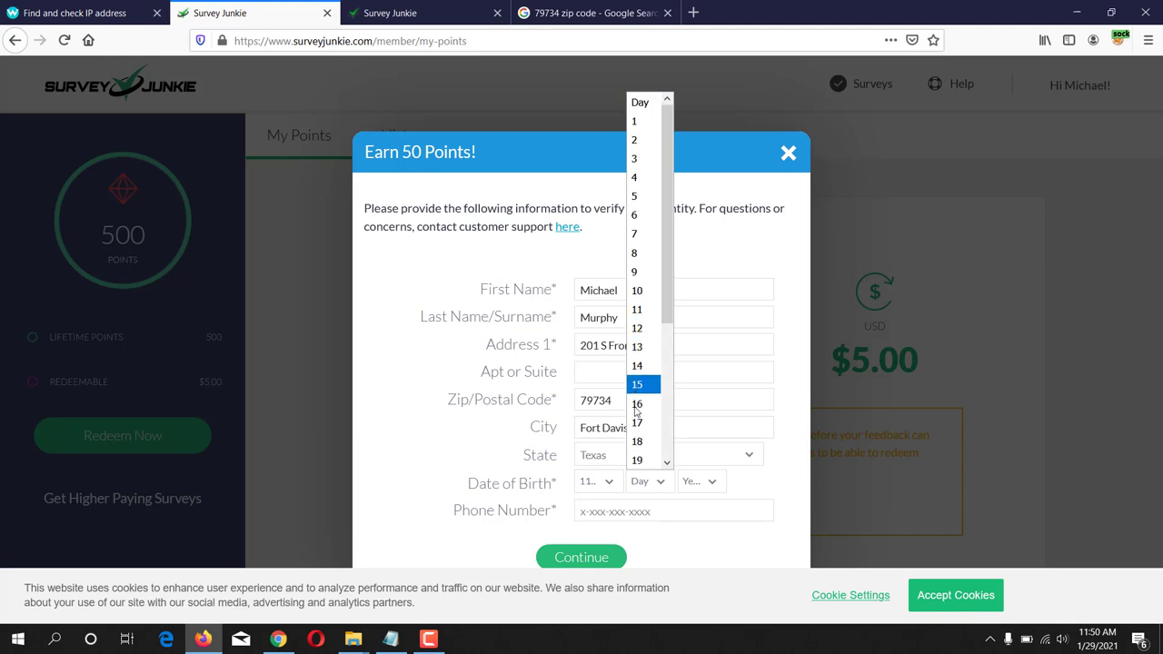
scroll(652, 373, "down", 2)
left_click(651, 369)
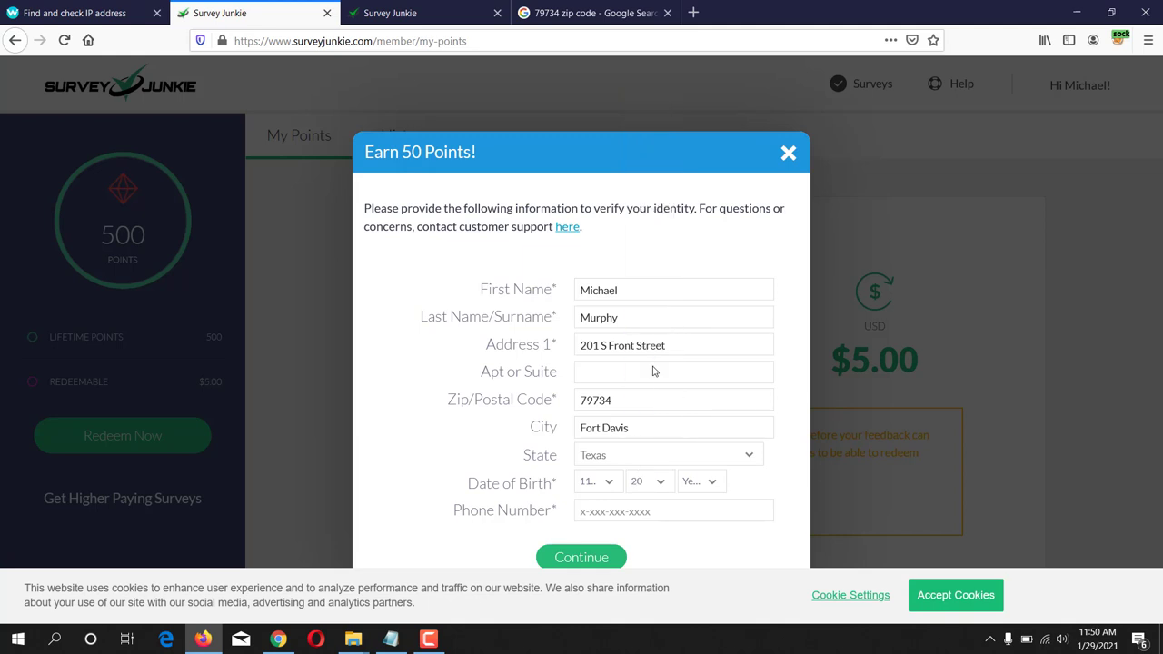
left_click(715, 485)
scroll(704, 291, "down", 8)
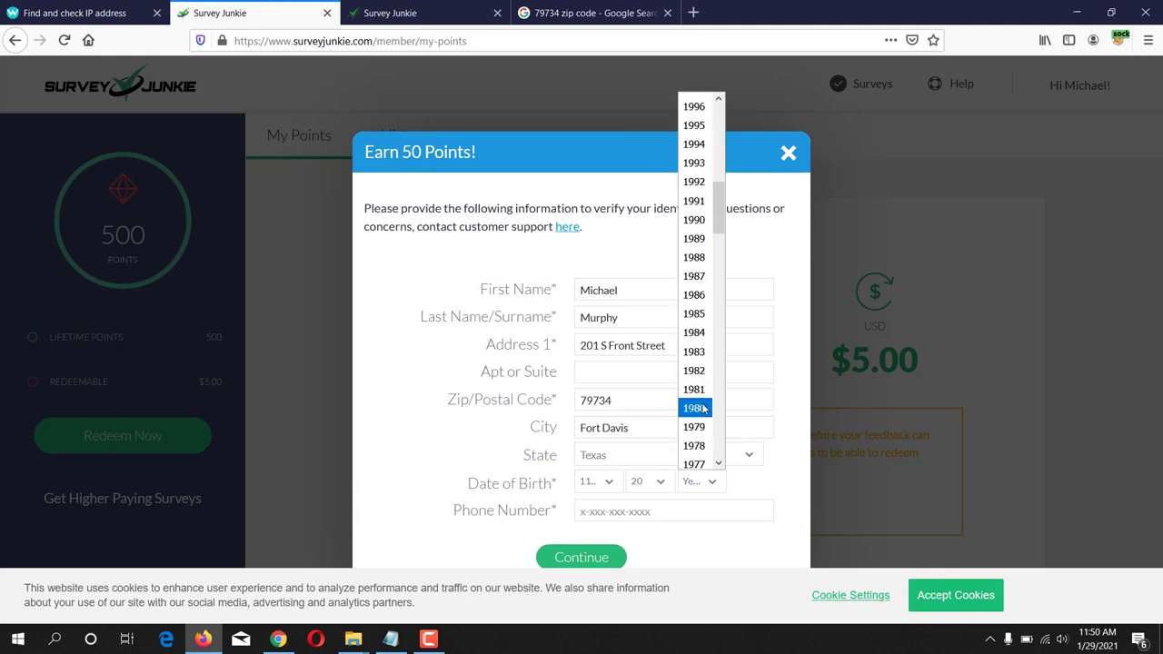
scroll(704, 410, "down", 6)
left_click(699, 454)
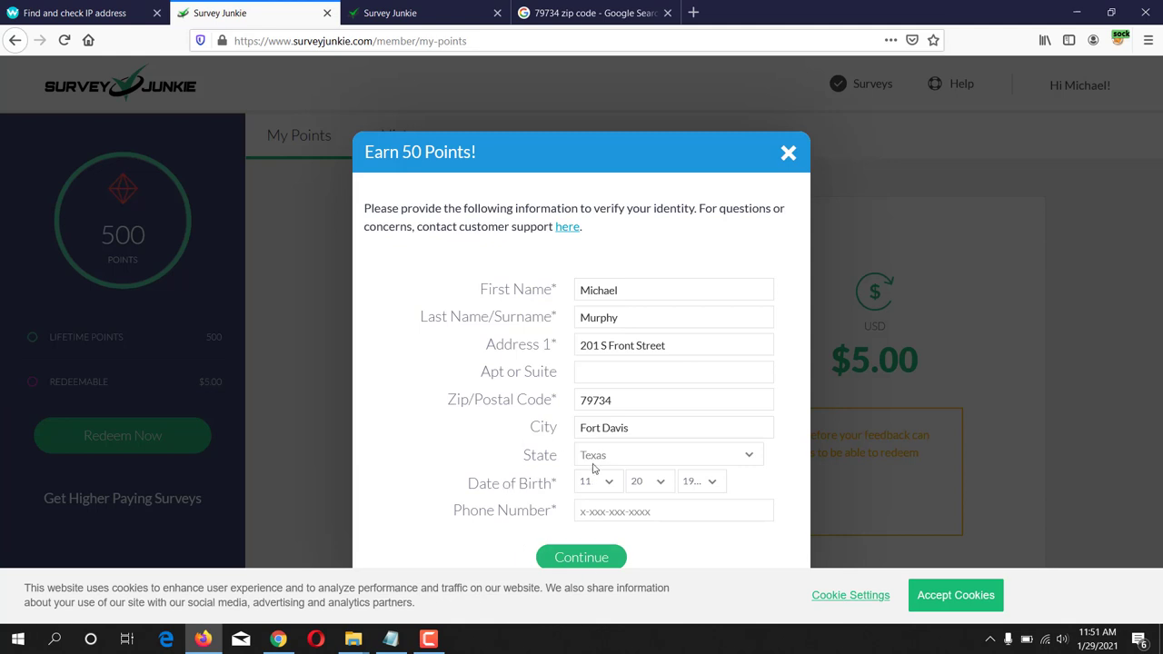
- In TextVerified's text/SMS verifications, filter to Survey Junkie and compare the 0.93 and 3.00 prices
left_click(278, 638)
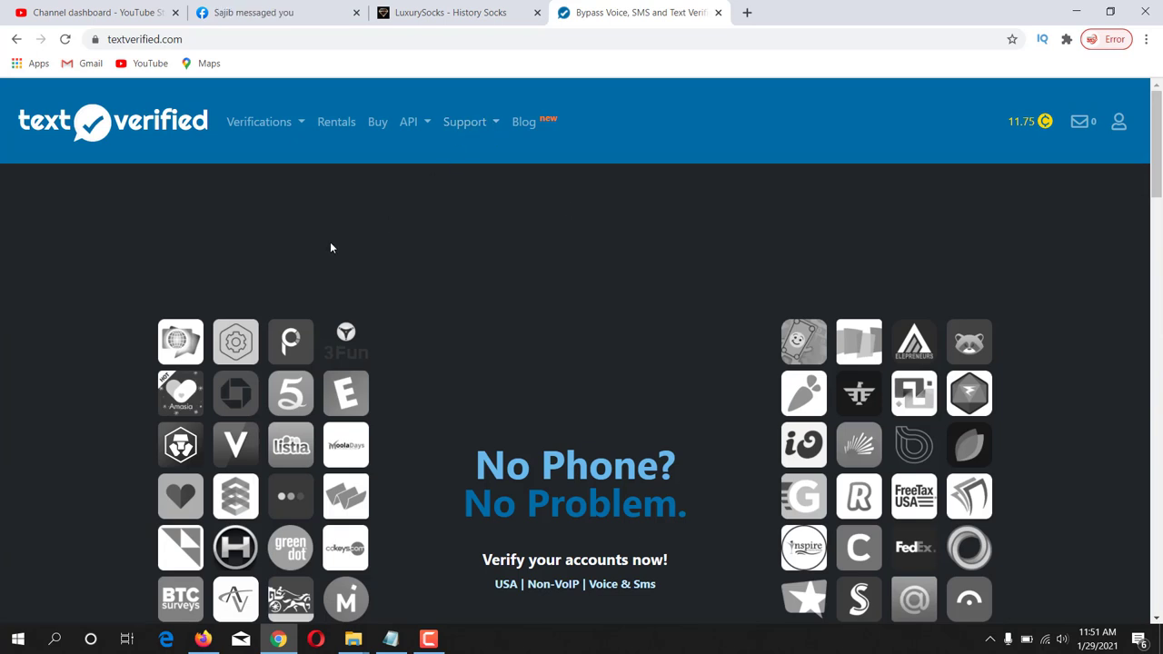
left_click(262, 123)
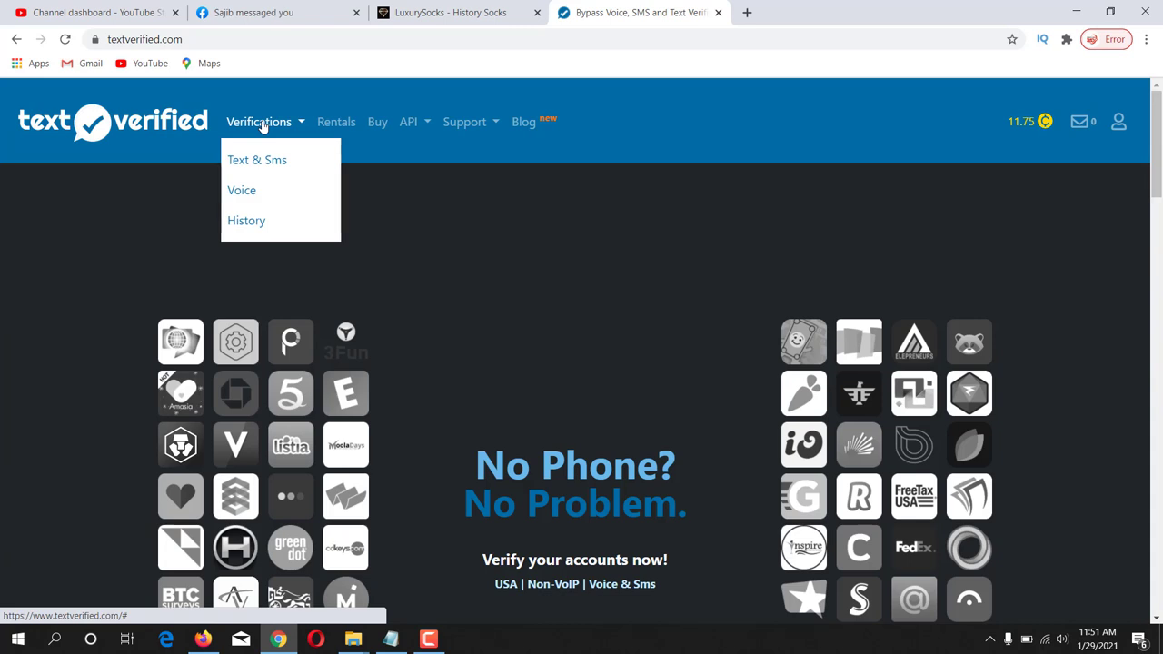
left_click(249, 162)
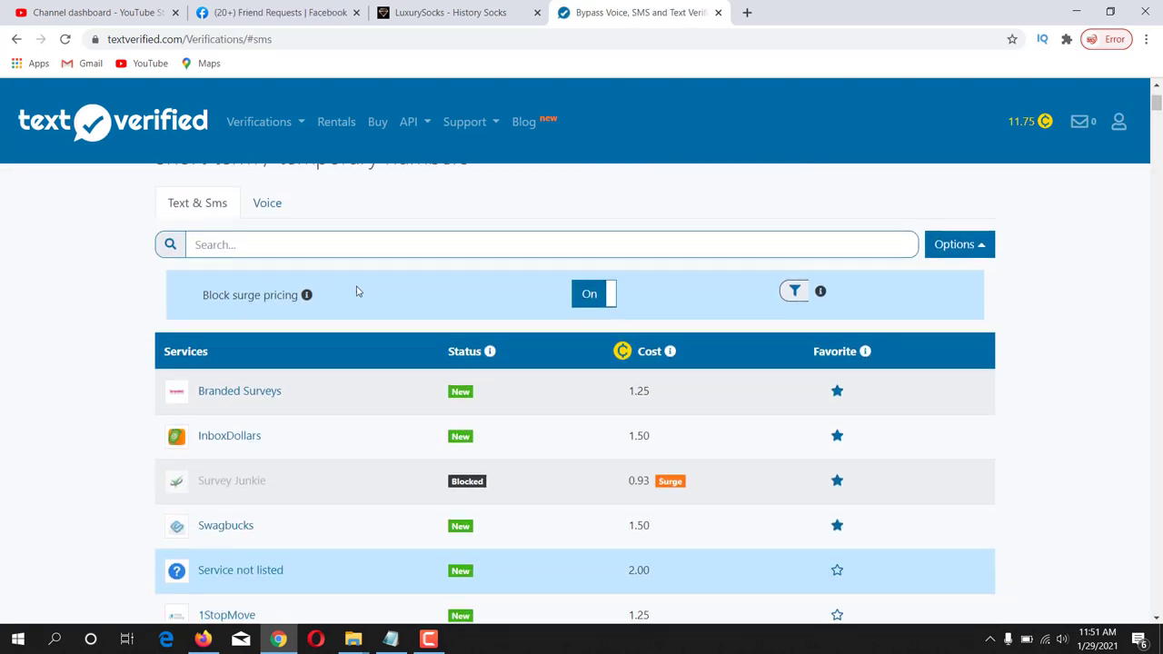
left_click(321, 245)
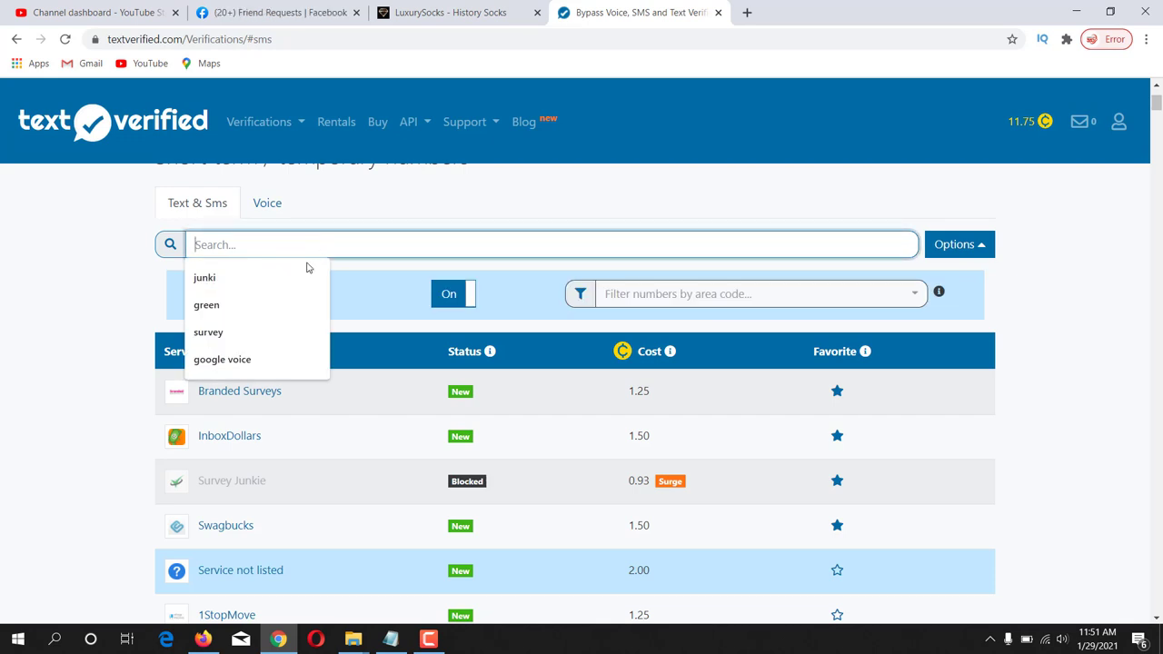
left_click(279, 285)
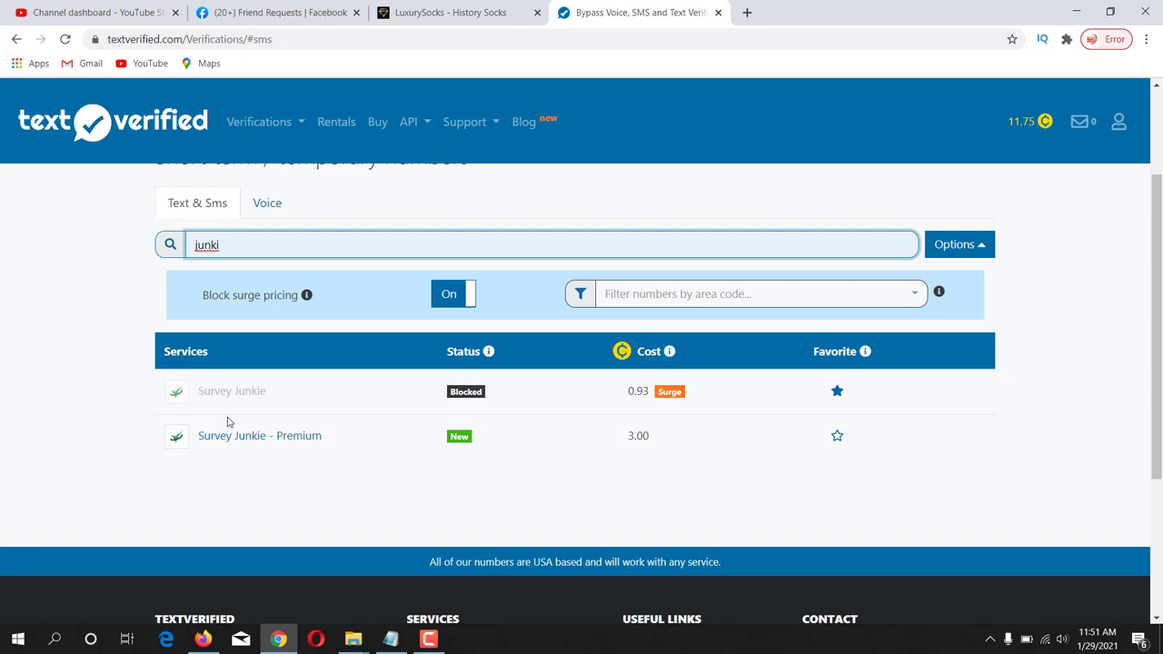
left_click(621, 395)
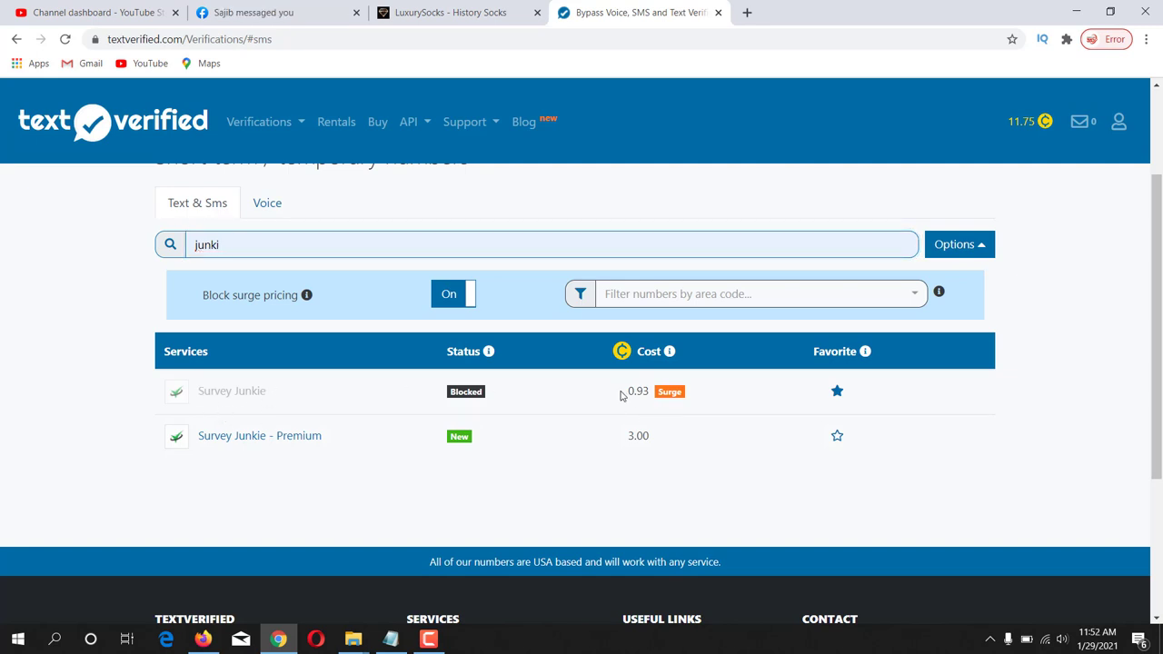
left_click_drag(621, 395, 650, 393)
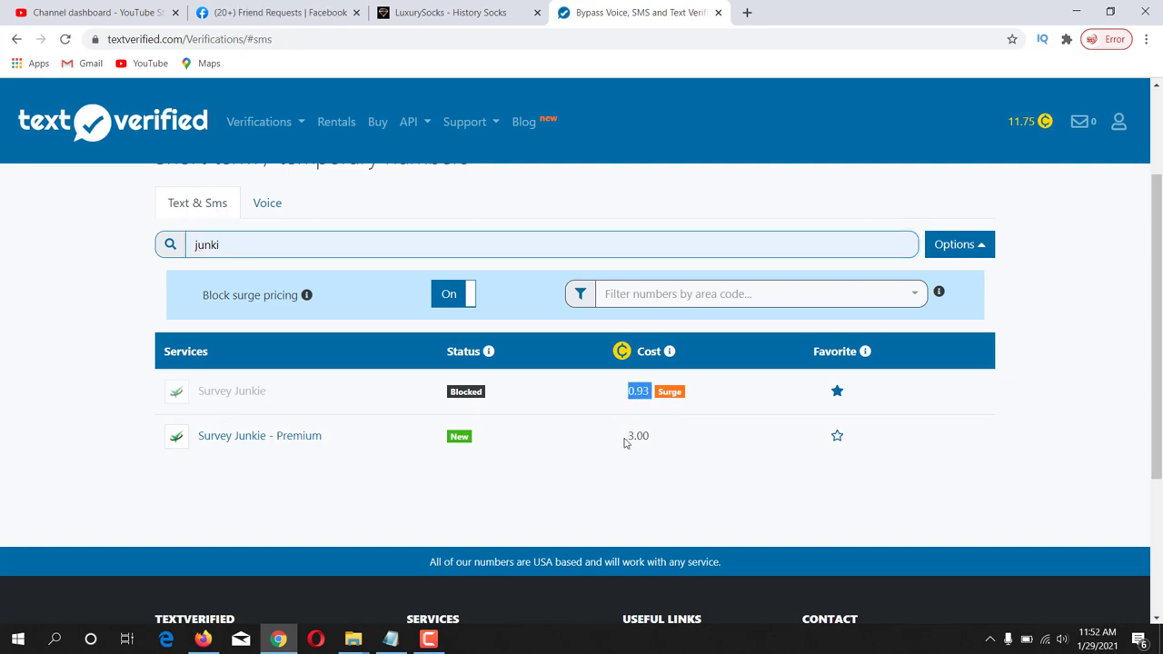
left_click_drag(625, 442, 655, 442)
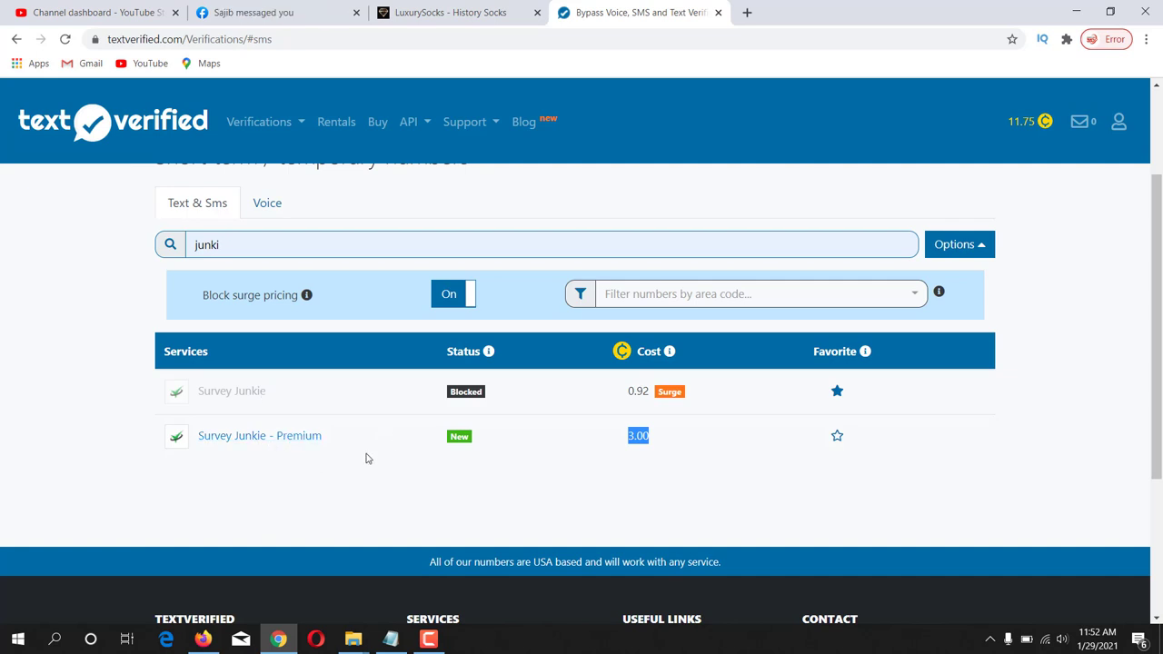
- Rent a Survey Junkie - Premium number for 3.00 and copy it
left_click(303, 437)
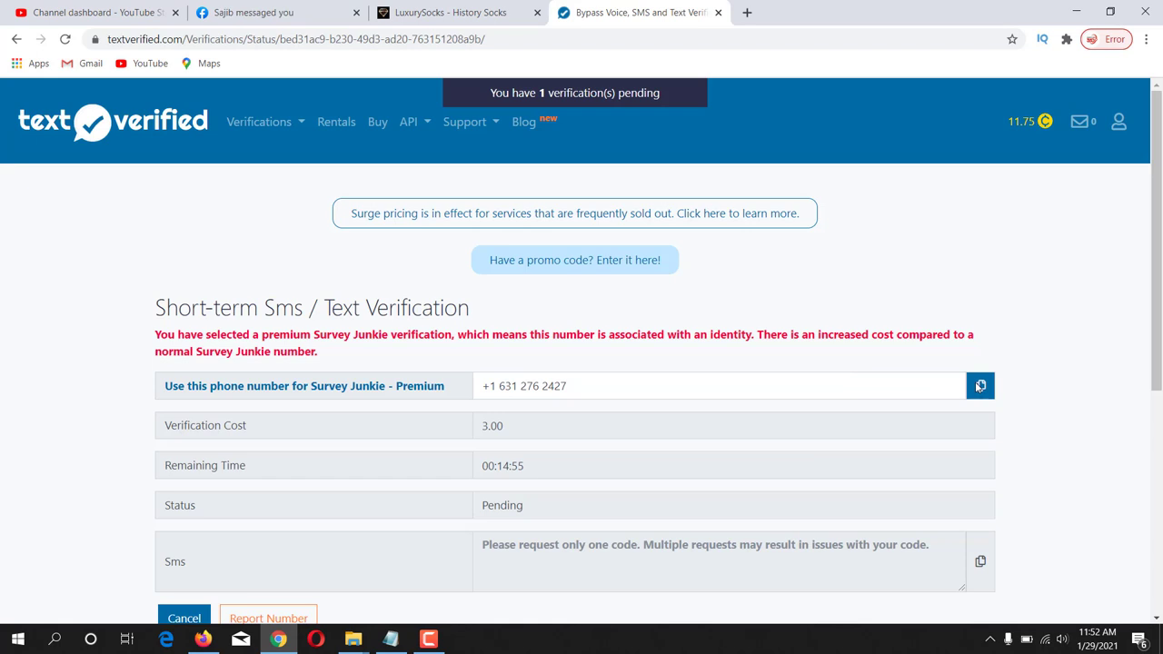
left_click(980, 388)
left_click(980, 389)
left_click(204, 639)
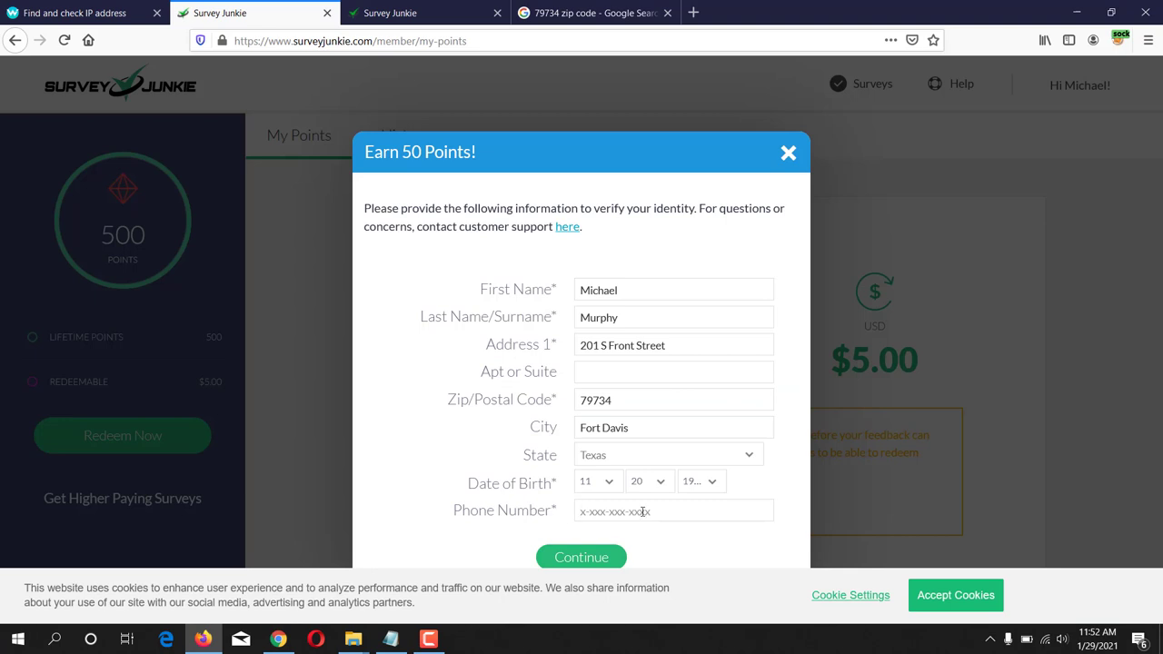
- Submit the identity form with the rented phone number and accept the suggested corrected address
left_click(642, 511)
key("ctrl+v")
left_click(578, 559)
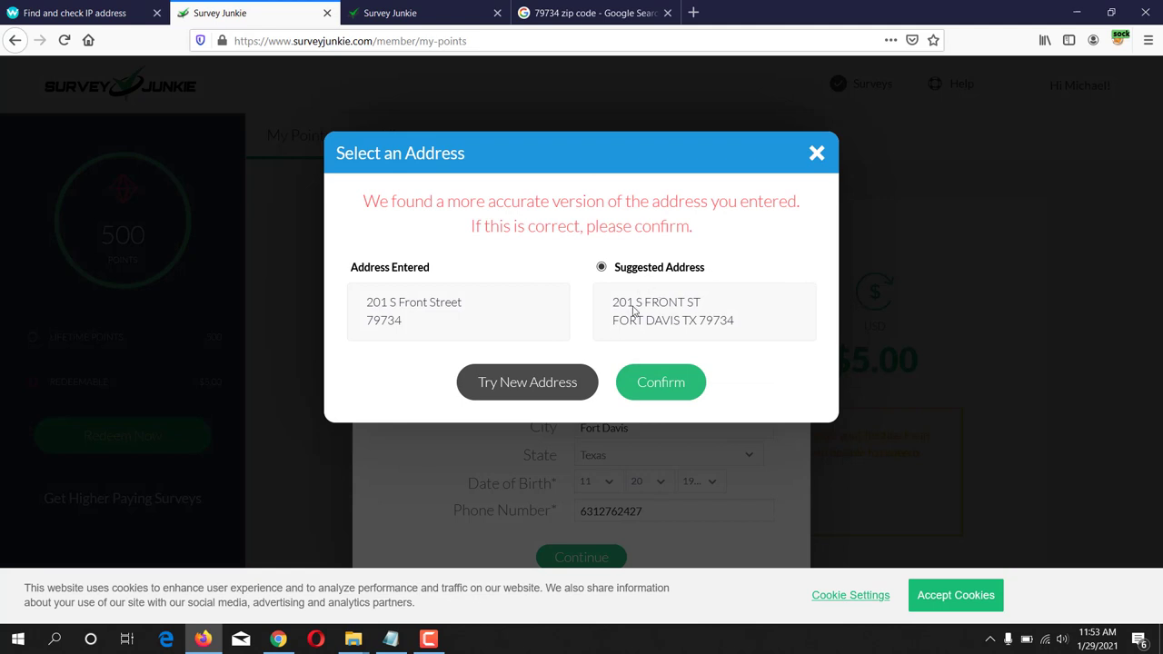
left_click(655, 385)
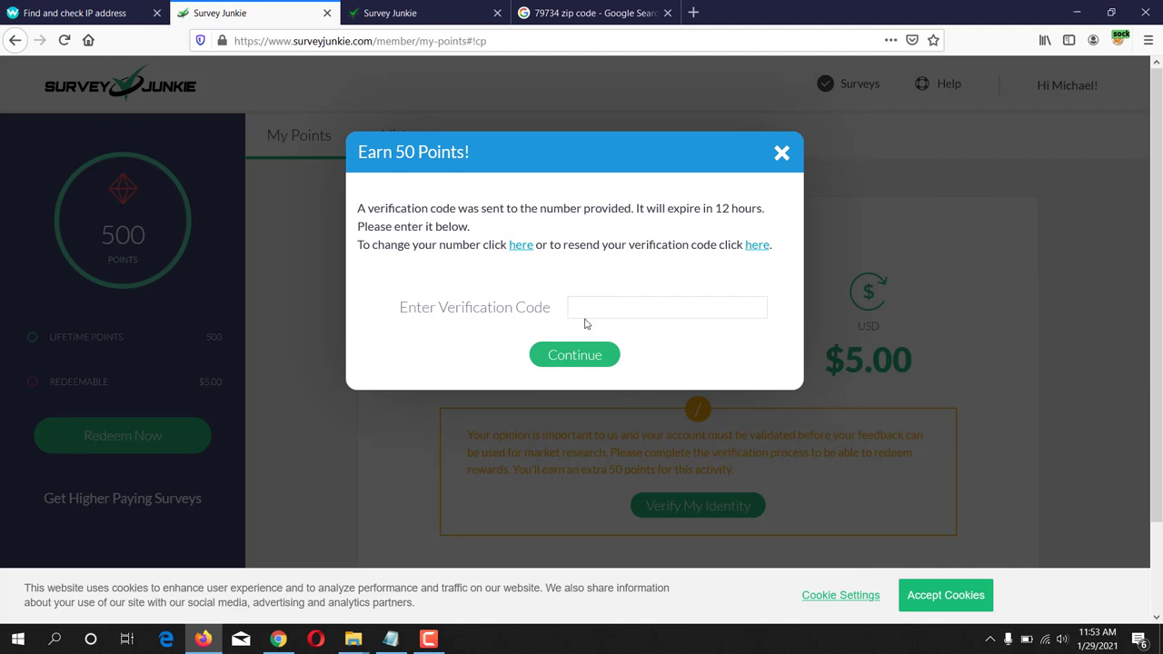
- Copy the texted verification code from the SMS in Chrome and return to Firefox
left_click(278, 639)
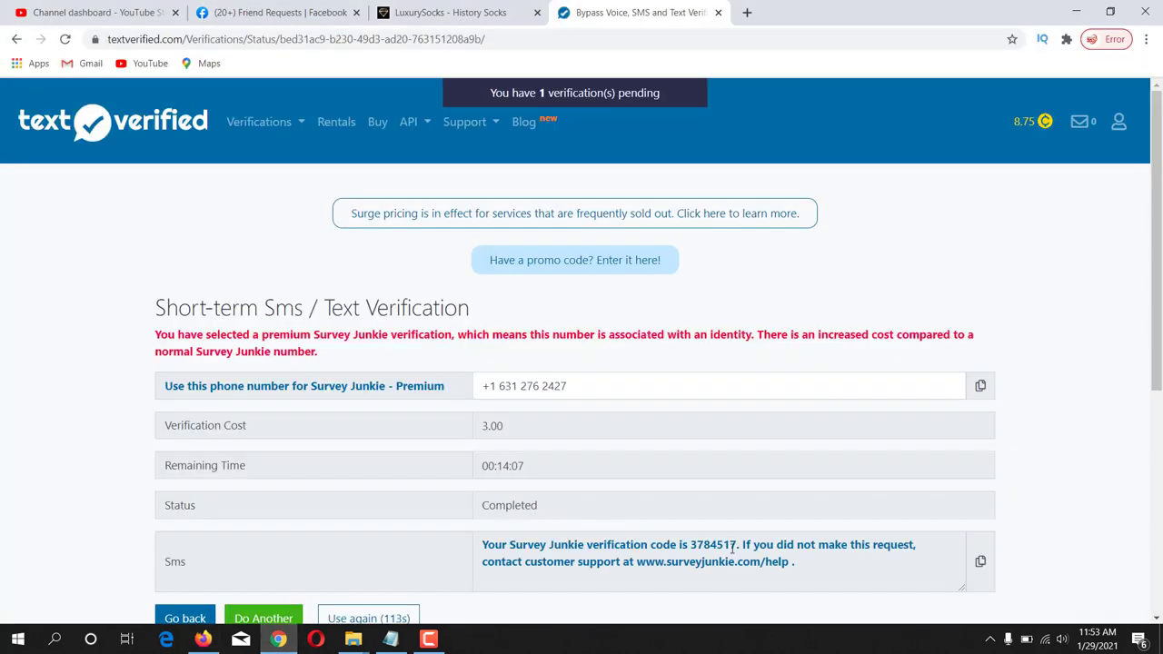
double_click(694, 544)
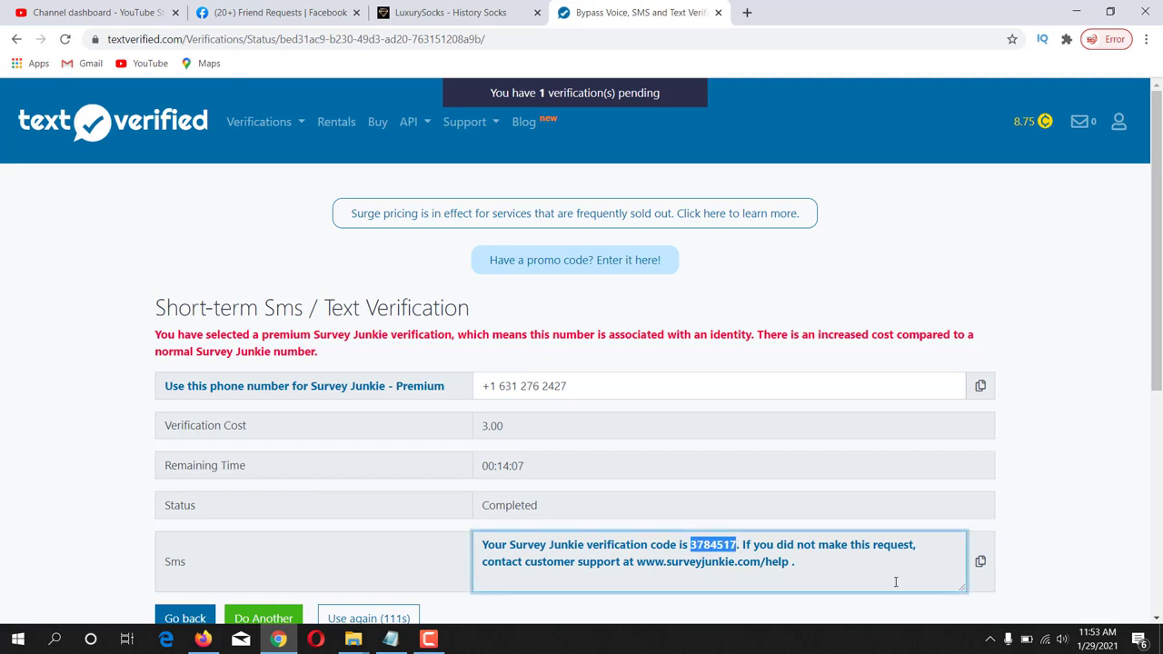
left_click(980, 564)
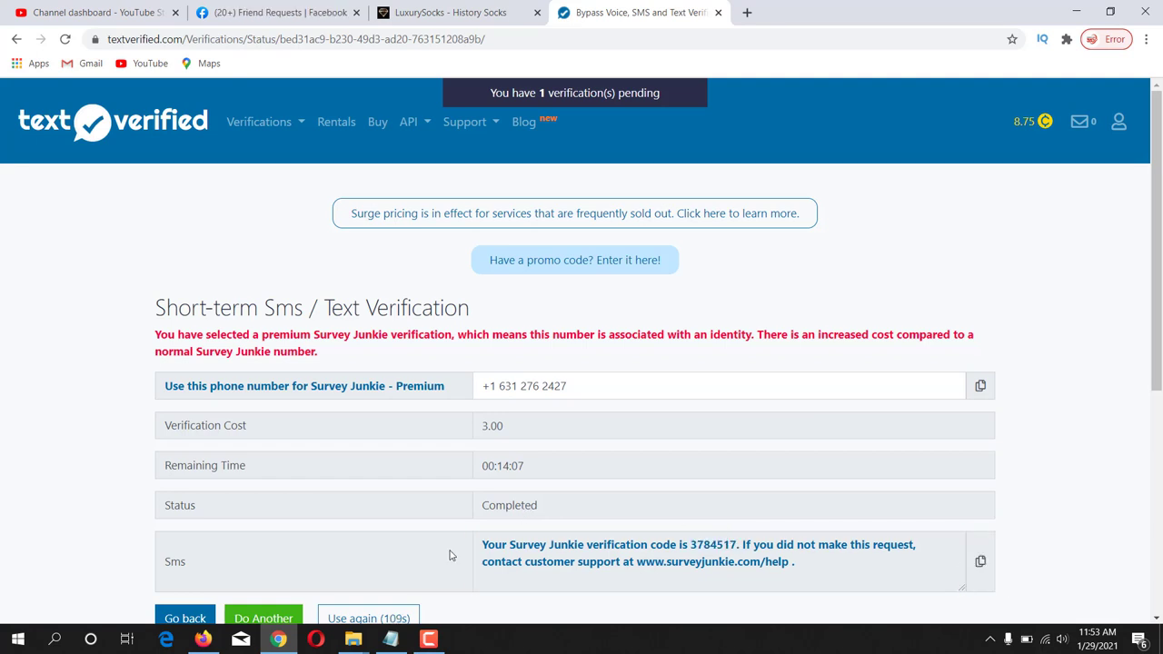
left_click(202, 639)
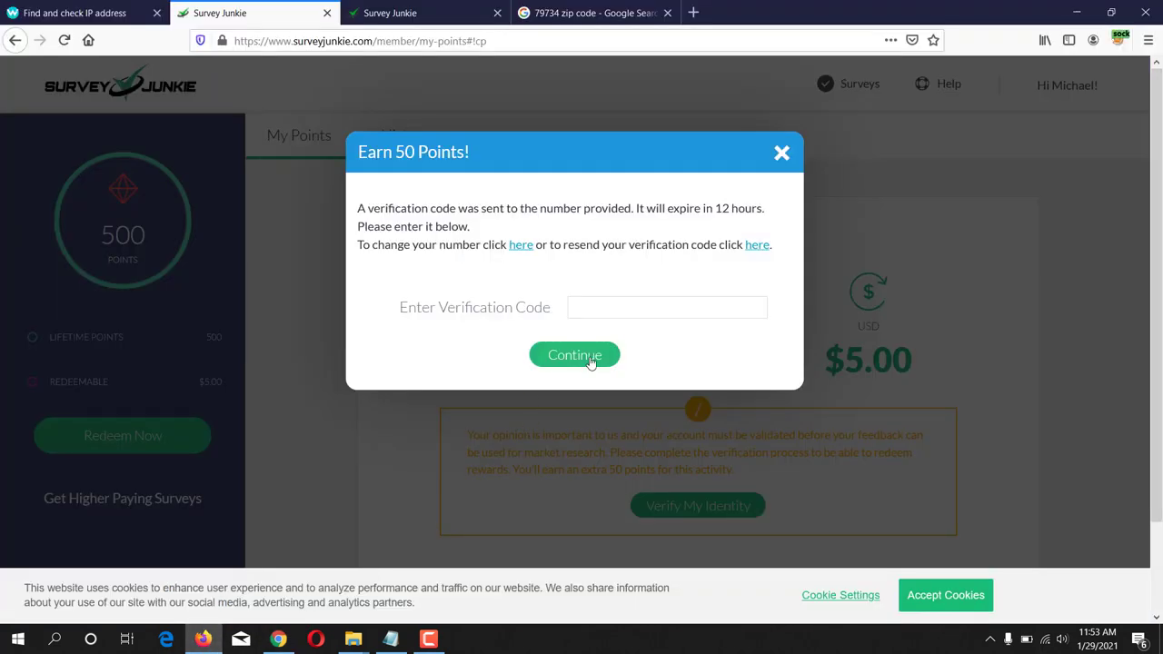
- Paste the texted code to finish phone verification, then scroll My Points to the redeem cards
left_click(619, 308)
key("ctrl+v")
left_click(590, 360)
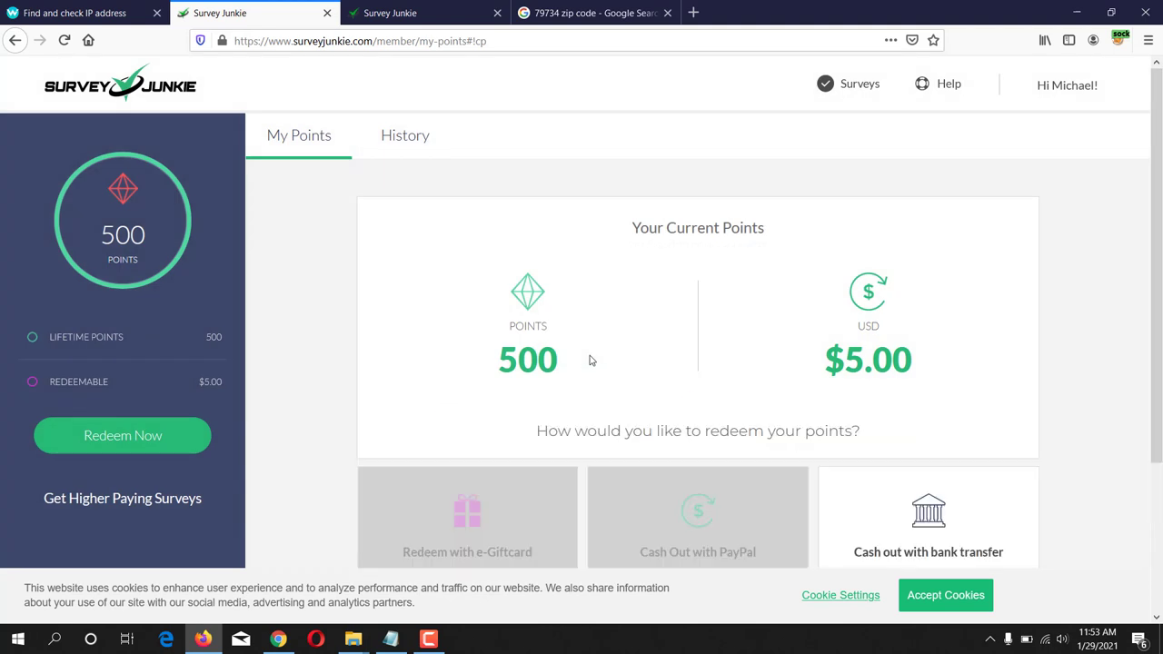
scroll(590, 359, "down", 2)
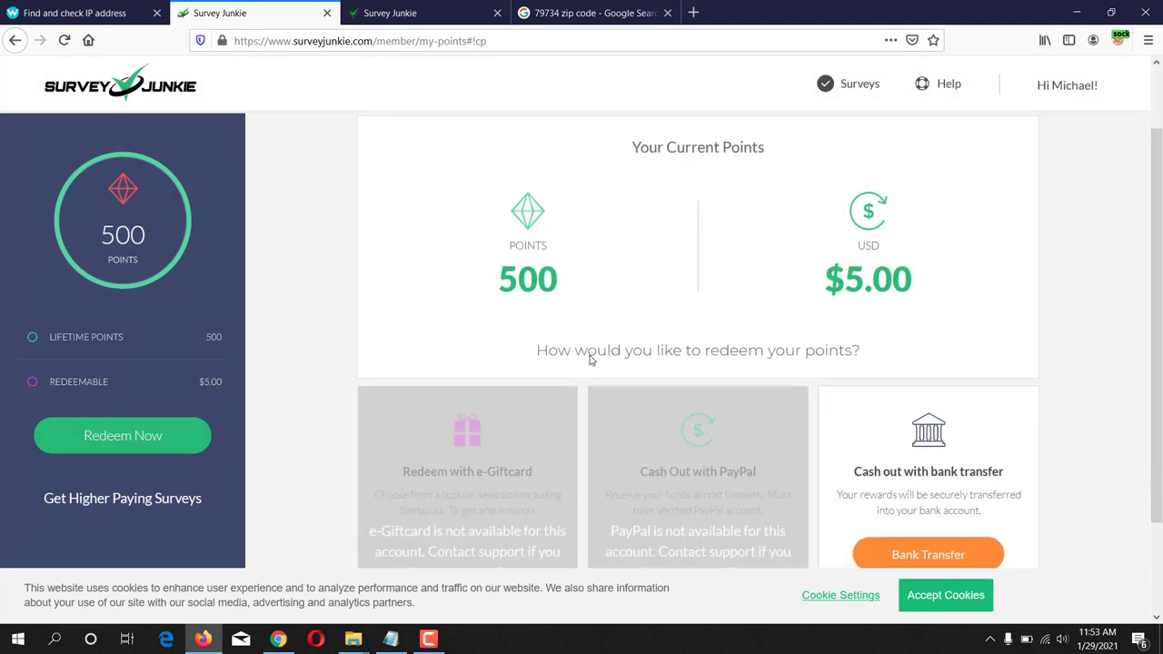
scroll(589, 358, "down", 2)
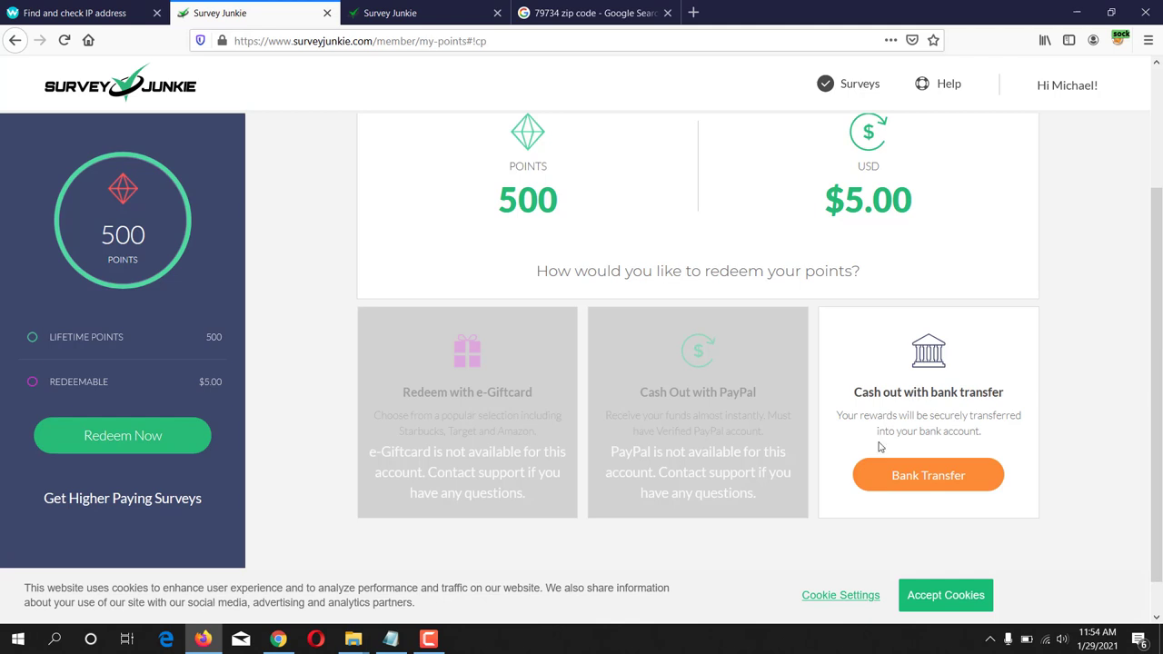
- Choose Bank Transfer and verify the pasted e-mailed security code
left_click(941, 475)
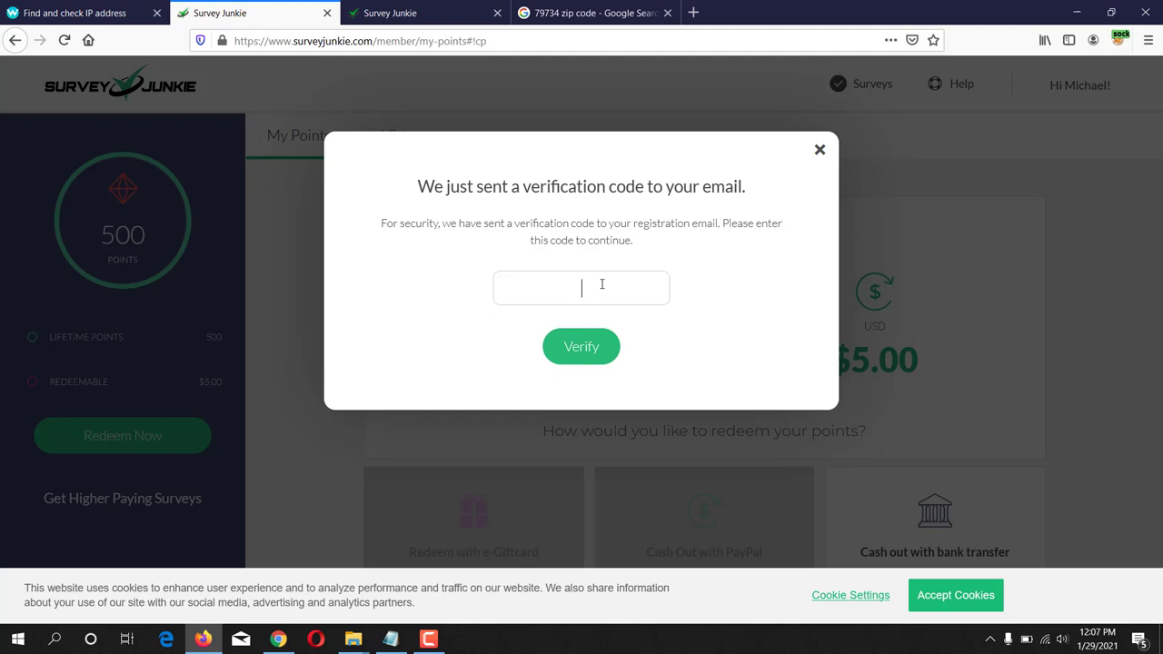
key("ctrl+v")
left_click(582, 350)
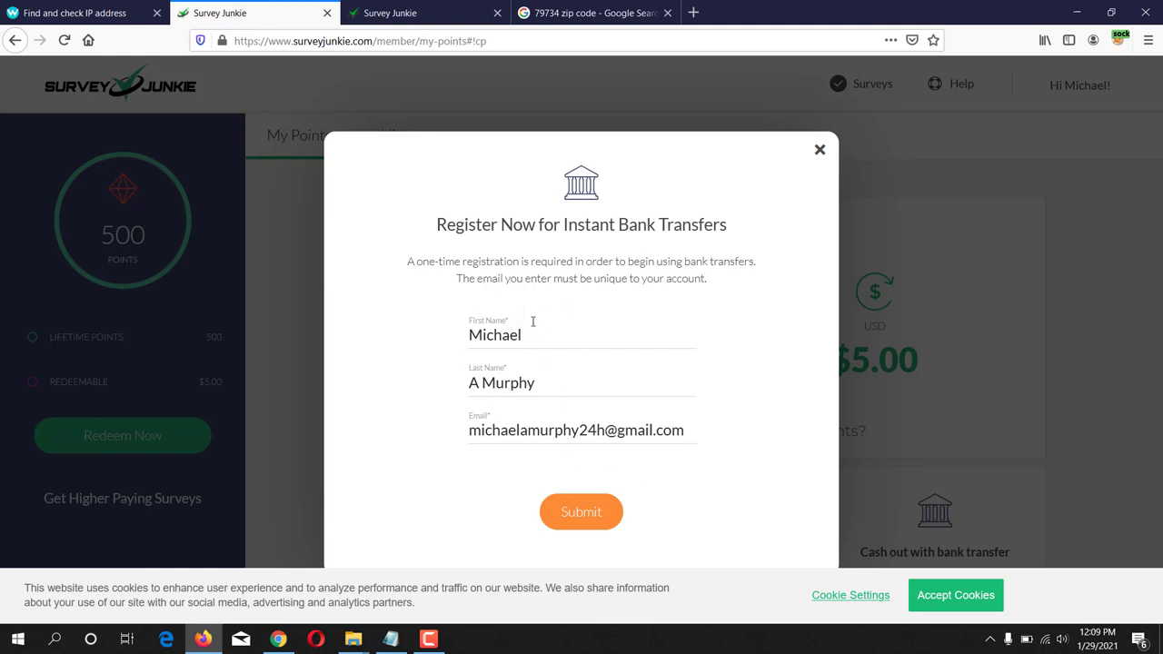
- Submit the bank-transfer registration and click into the Routing and Account Number fields
left_click(576, 513)
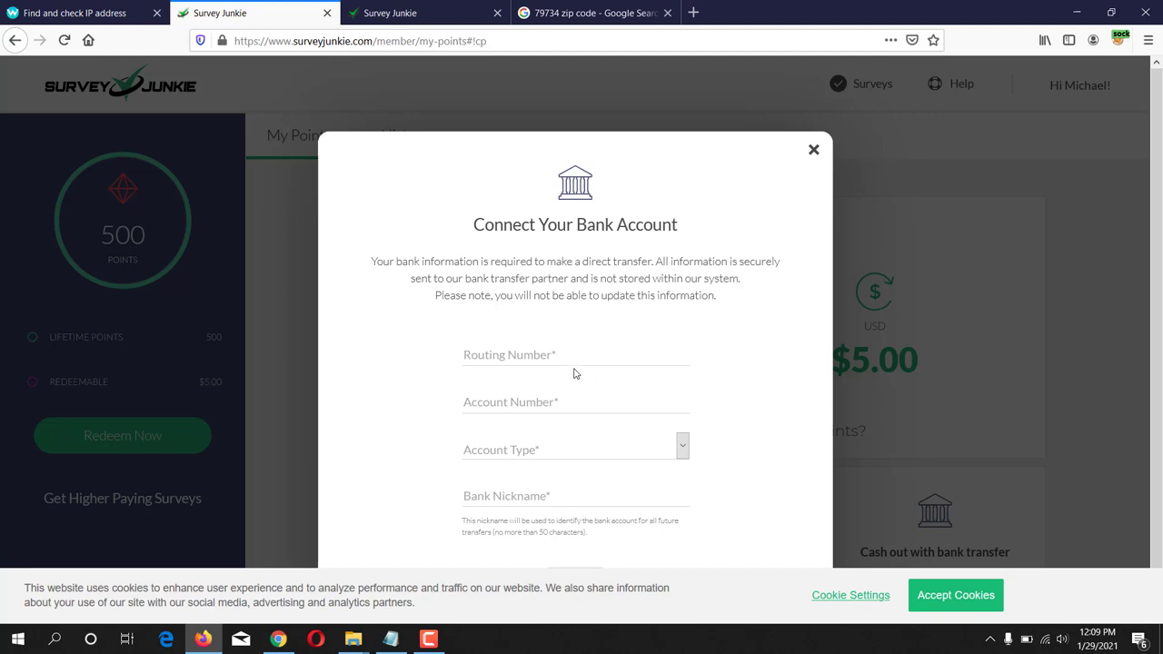
left_click(503, 351)
left_click(500, 399)
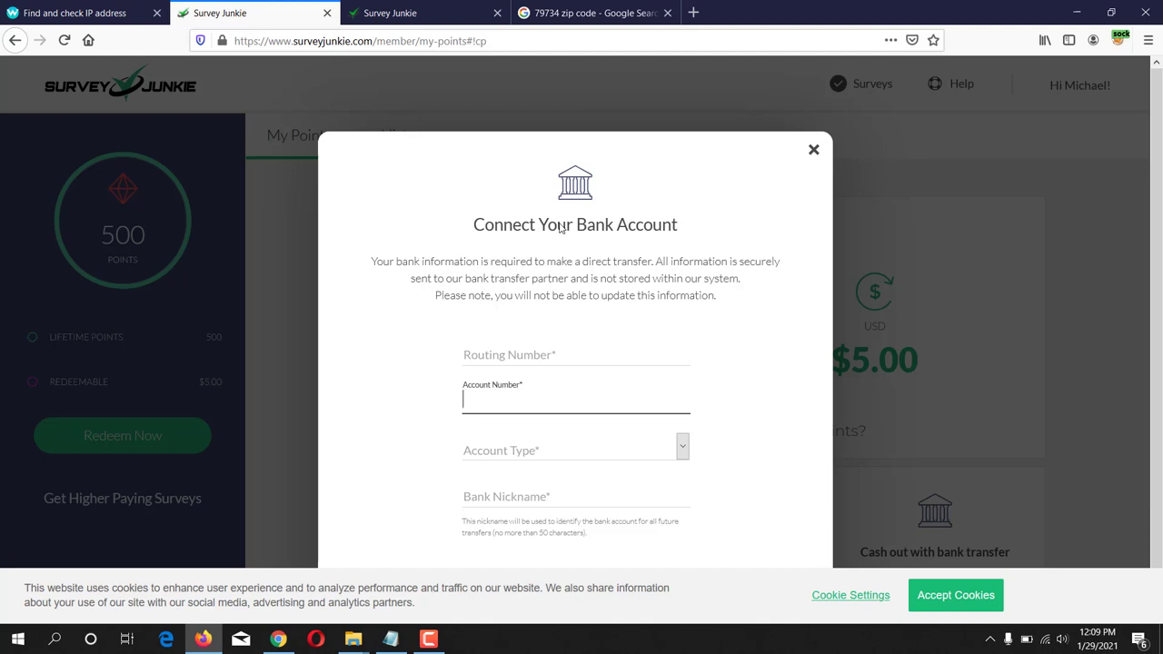
left_click(694, 13)
- Search 'bluebird bank', log in at bluebird.com, and request the one-time code by text
type("bl")
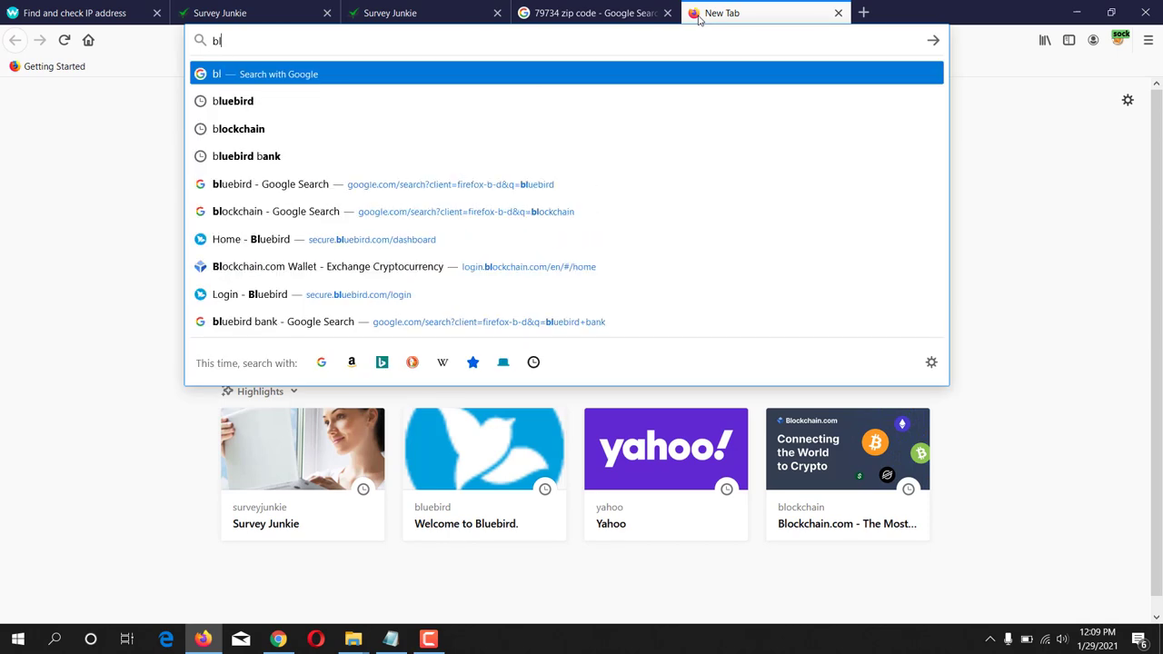
type("uebird")
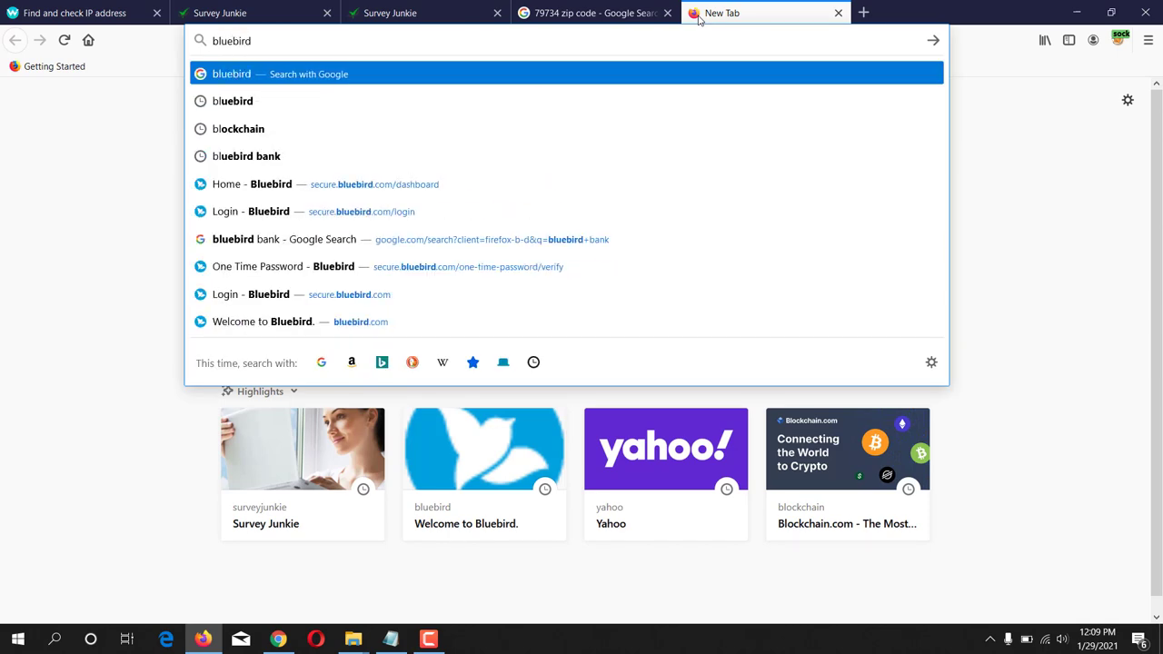
type(" bank")
key("Return")
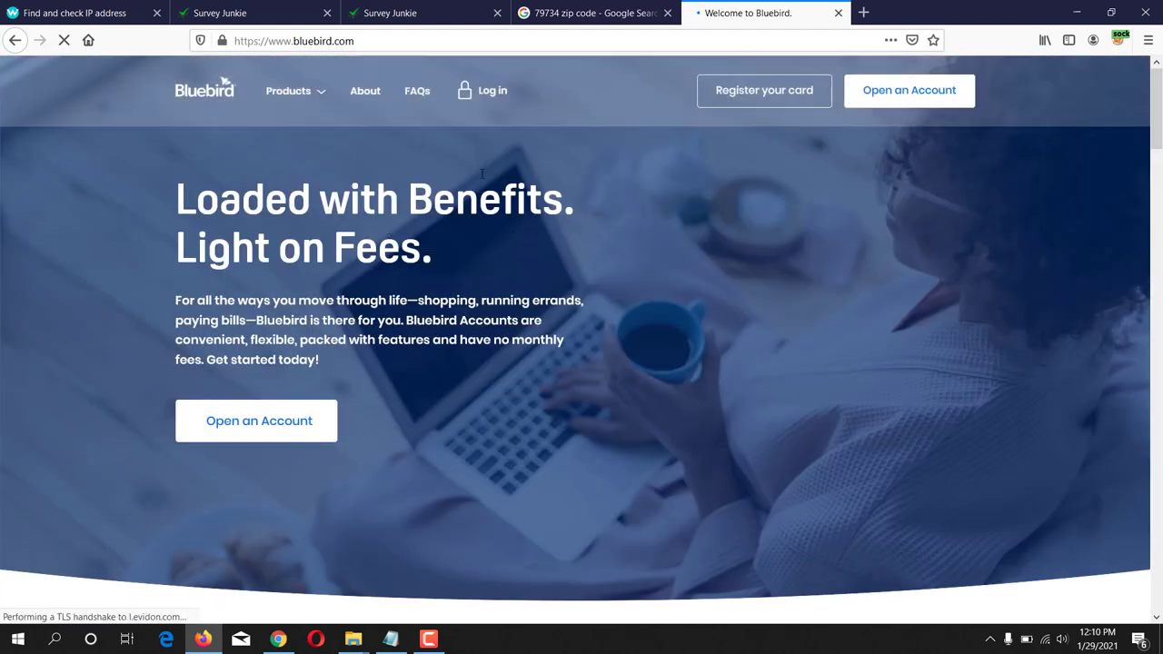
left_click(489, 91)
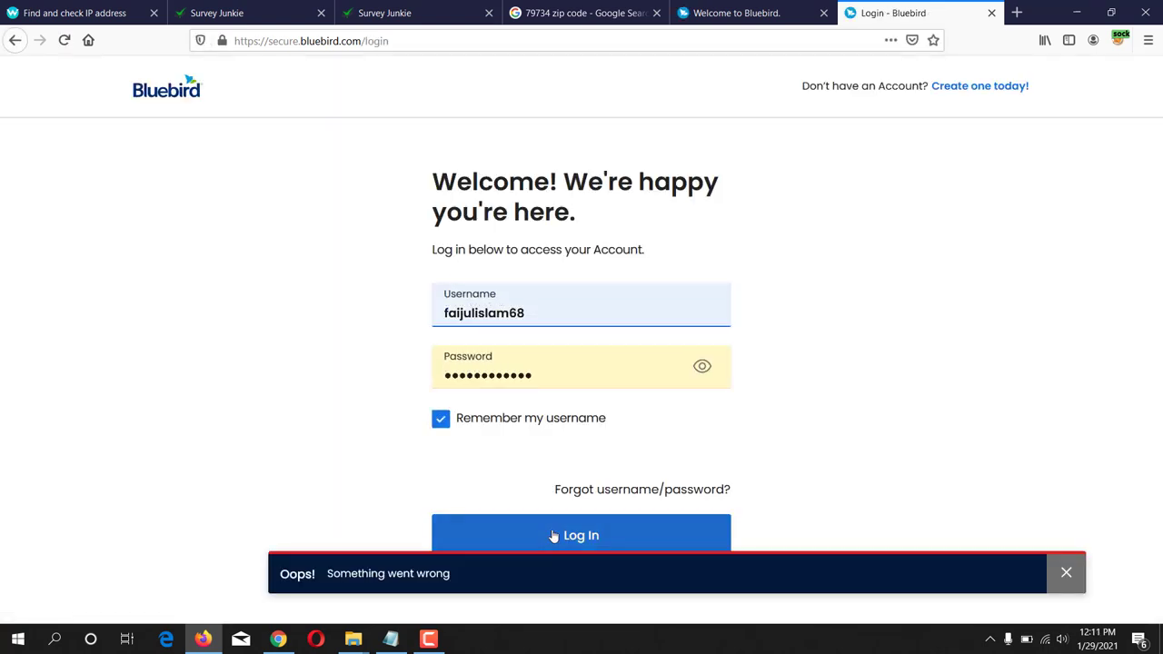
left_click(553, 533)
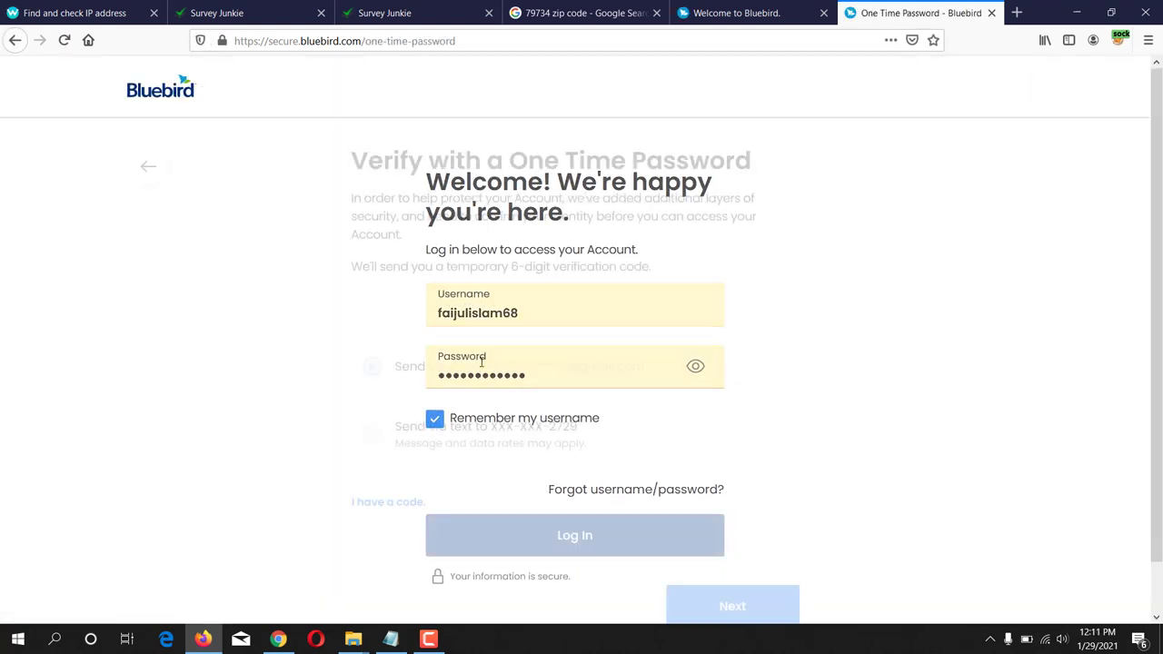
left_click(496, 445)
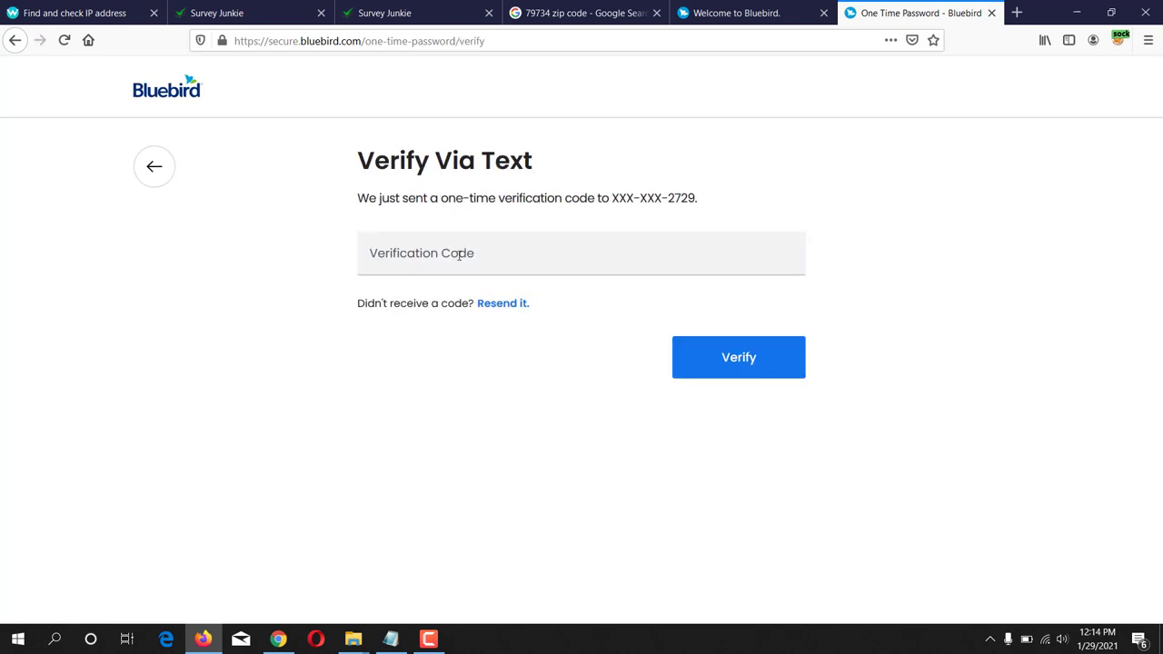
- Enter the texted one-time code, verify it, and go to the Bluebird Home dashboard
left_click(459, 253)
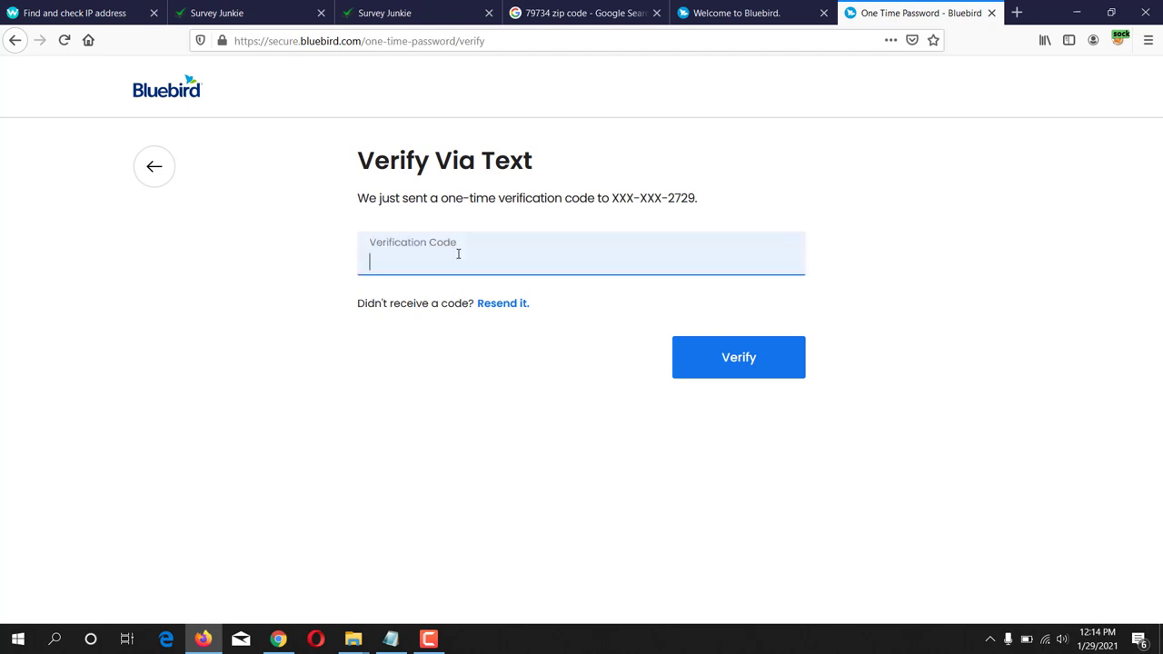
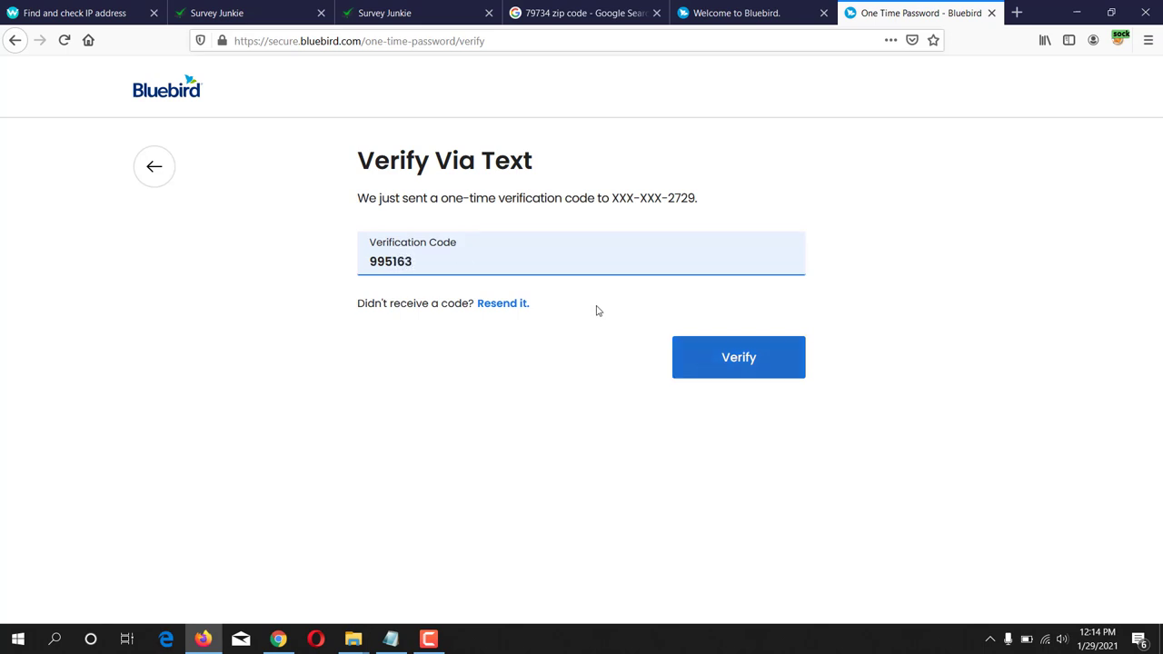
left_click(729, 359)
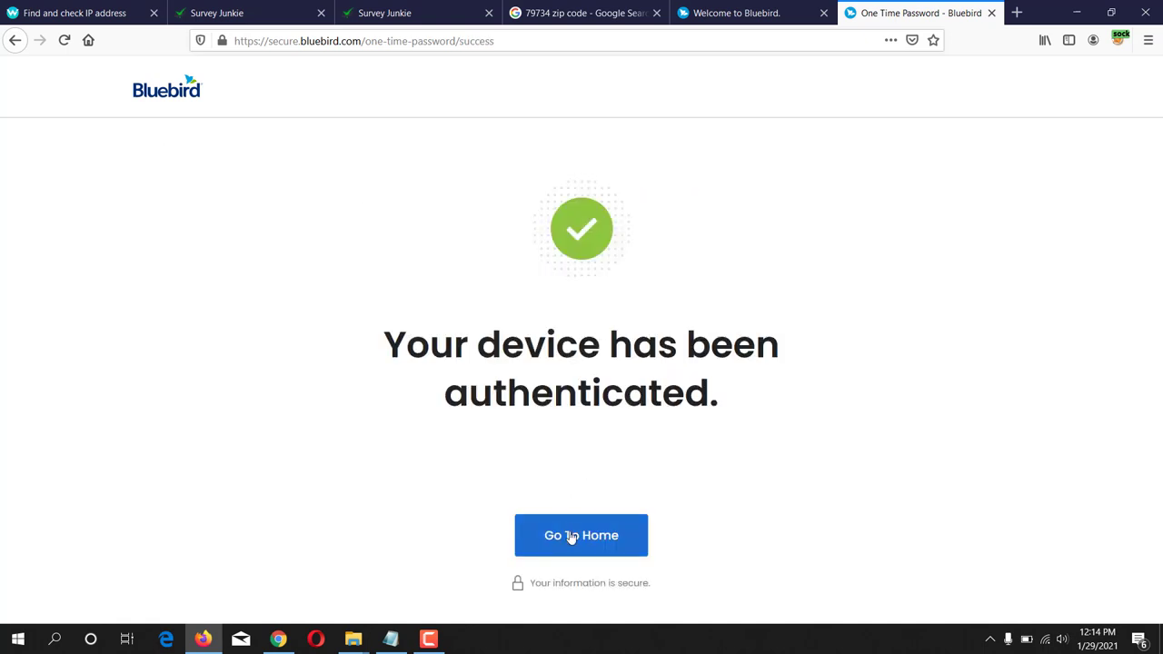
left_click(578, 537)
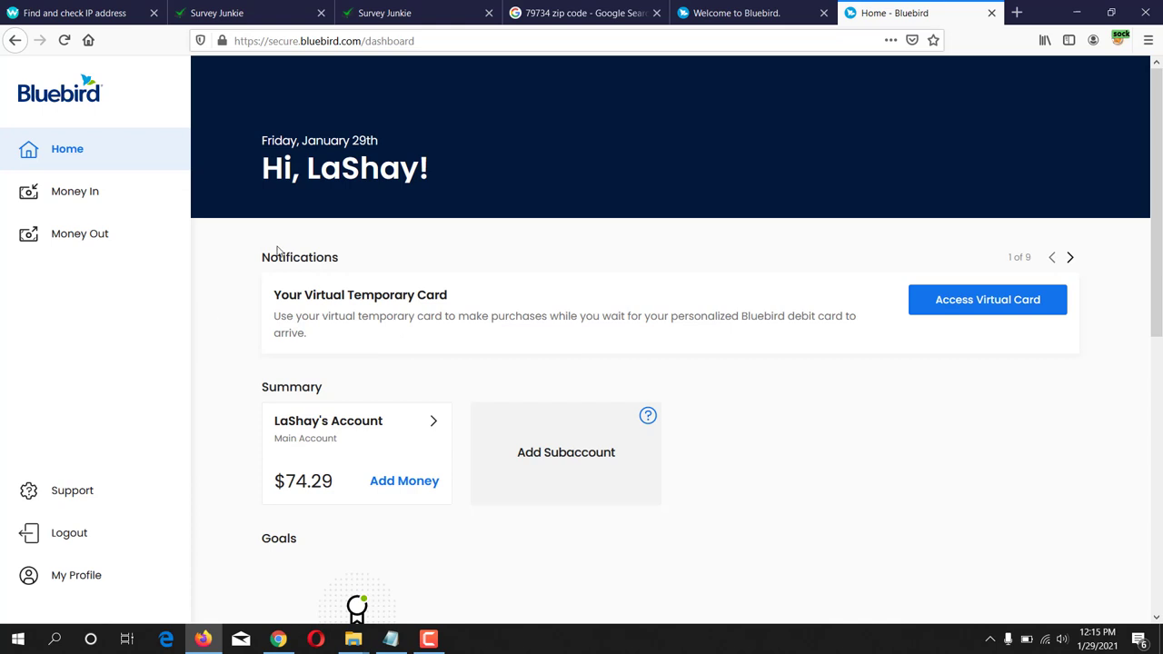
- Copy the account number from Bluebird's My Profile into Survey Junkie's Account Number field
left_click(69, 581)
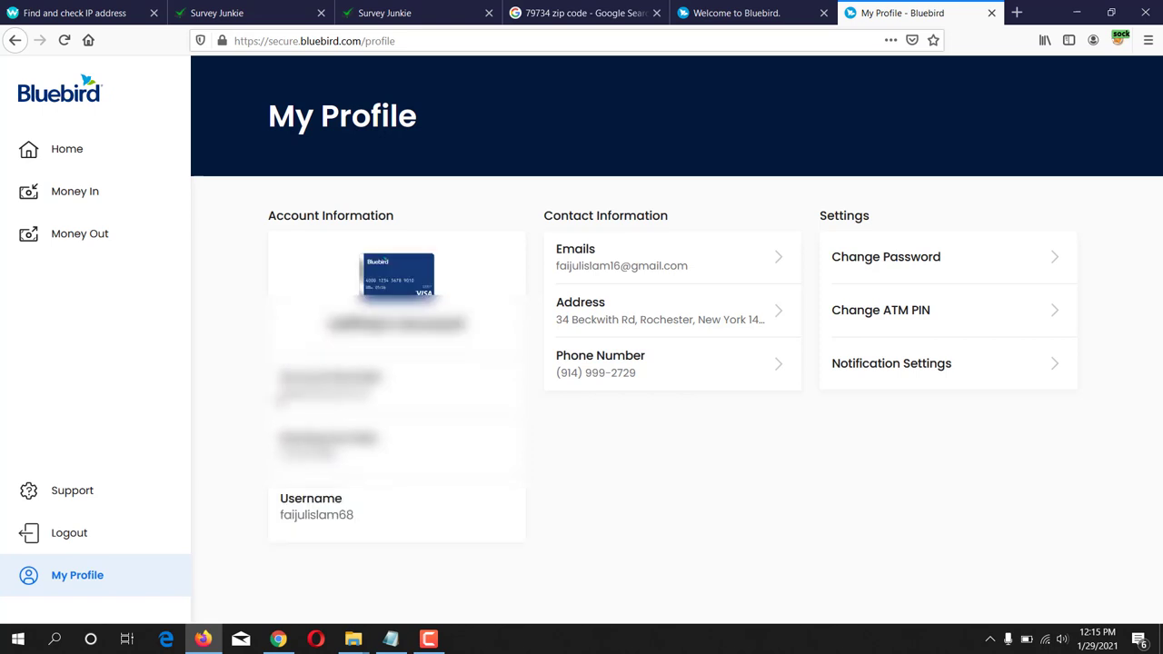
left_click_drag(276, 392, 370, 392)
right_click(363, 393)
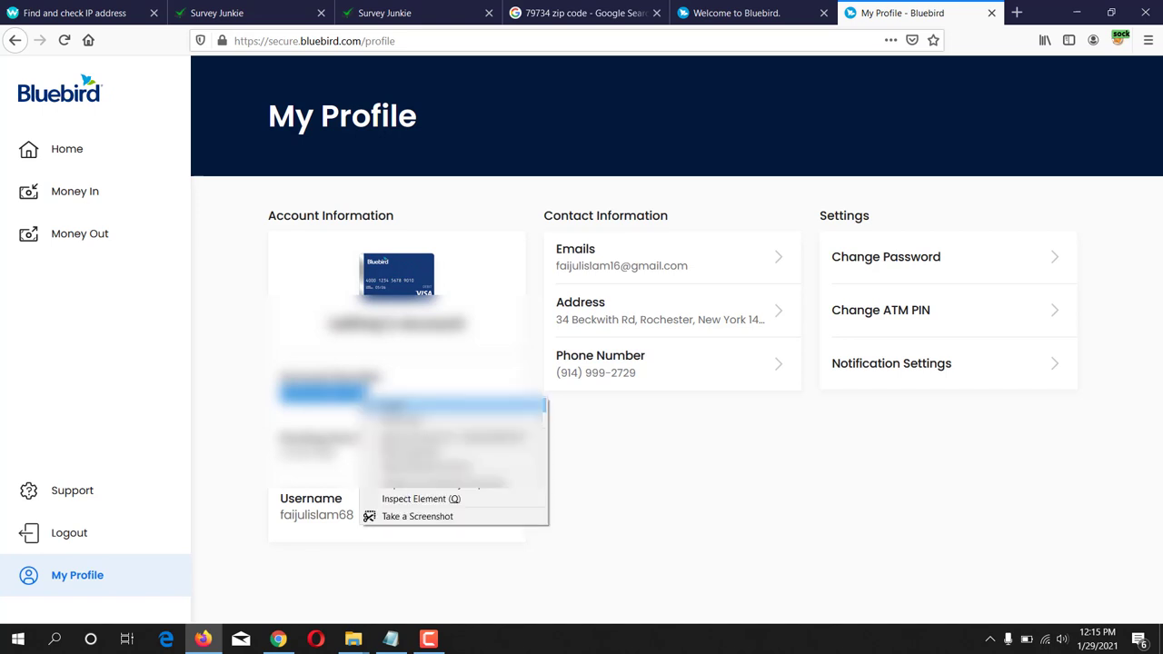
key("Escape")
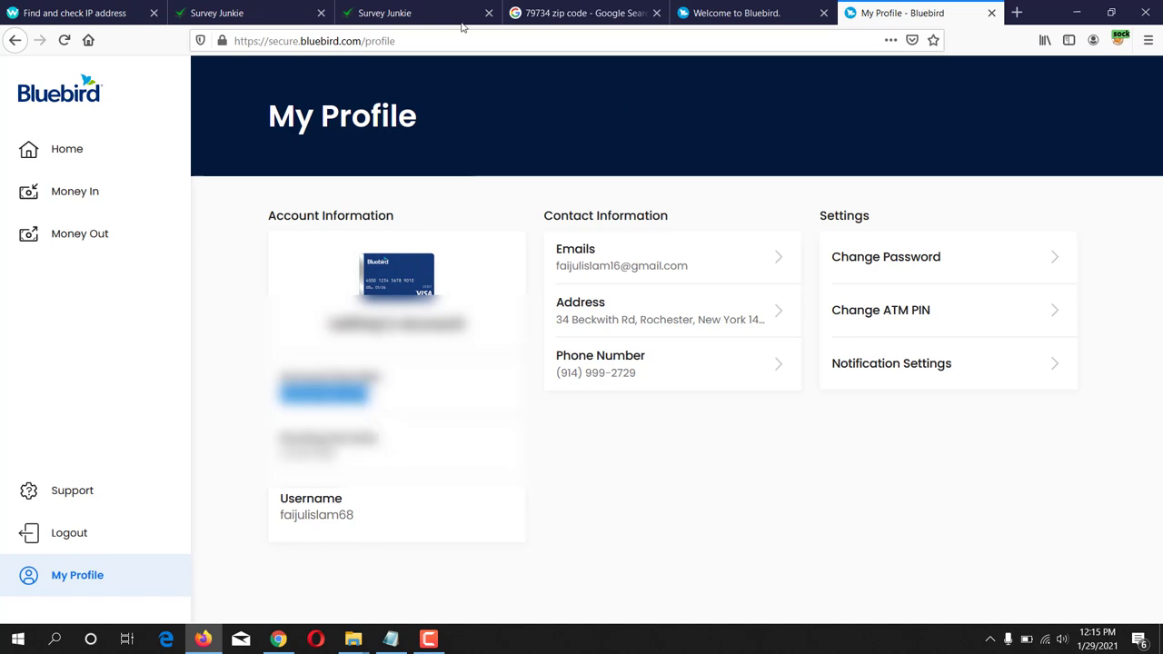
left_click(401, 11)
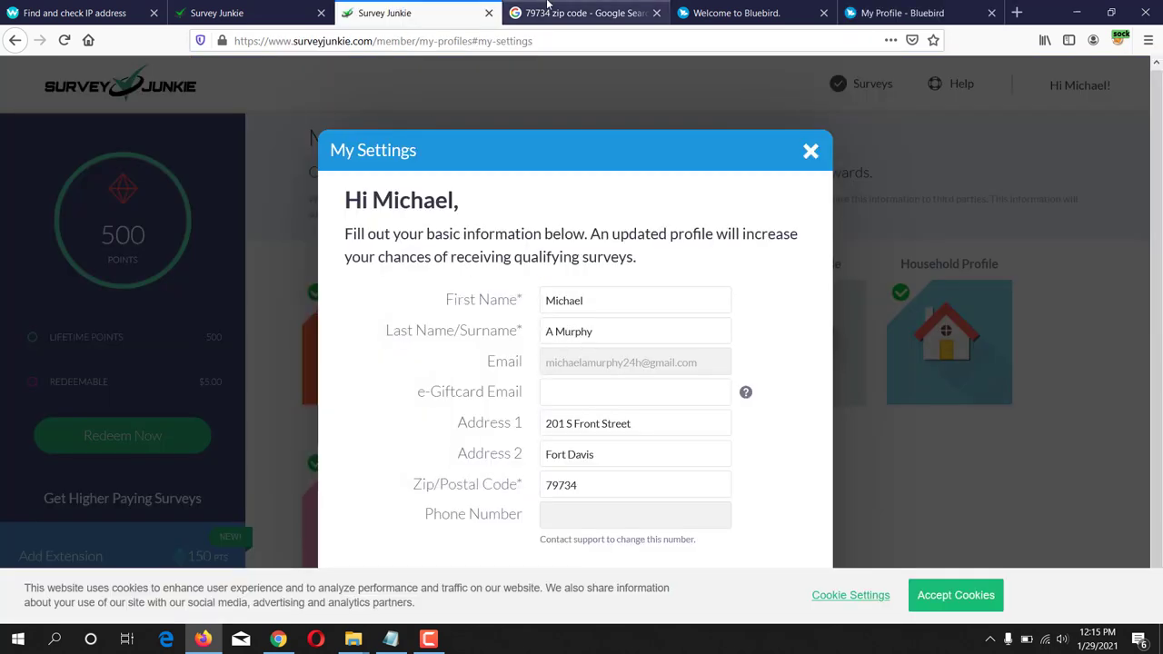
left_click(308, 20)
left_click(499, 401)
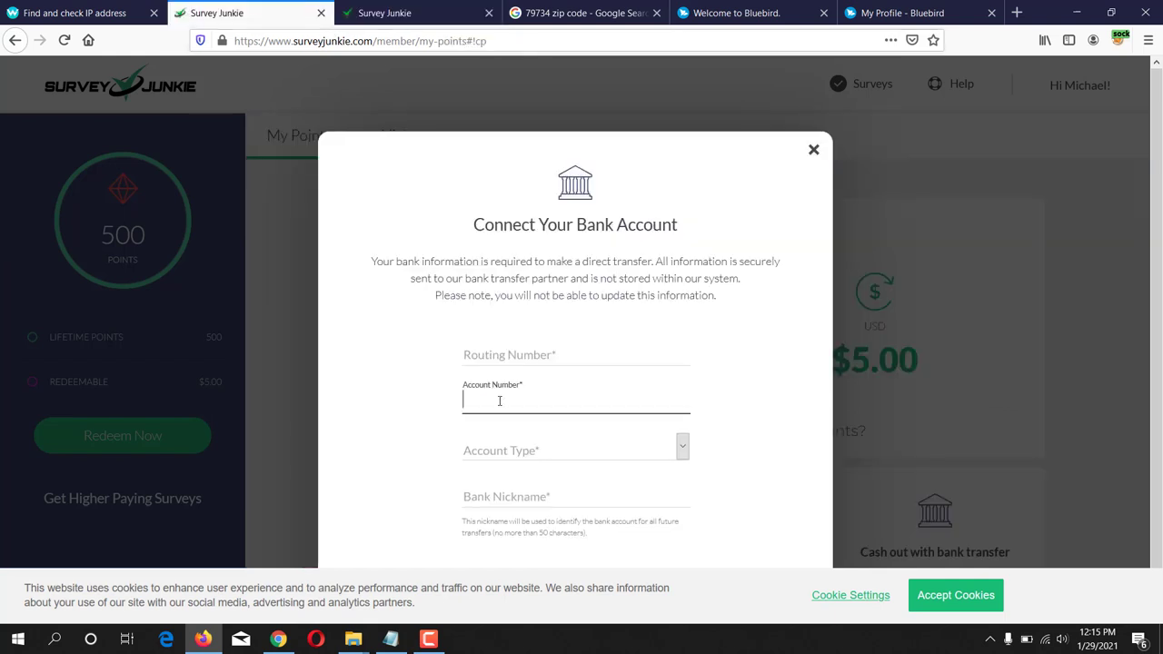
key("ctrl+v")
key("ctrl+v")
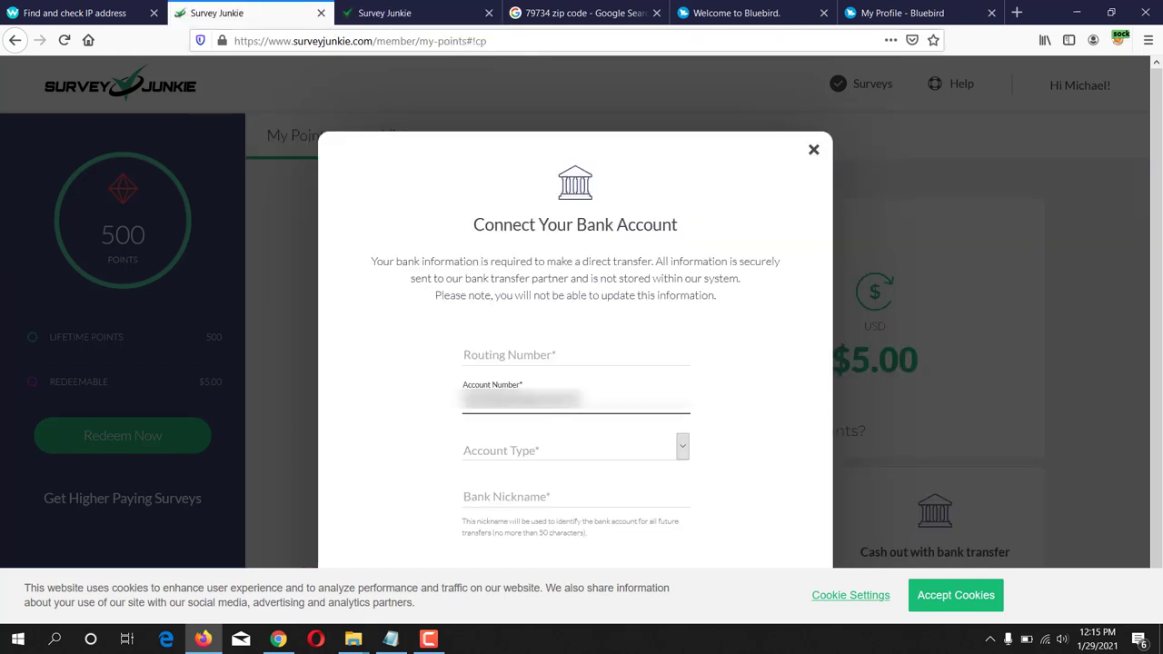
- Copy the Bluebird routing number into Survey Junkie's Routing Number field
left_click(902, 13)
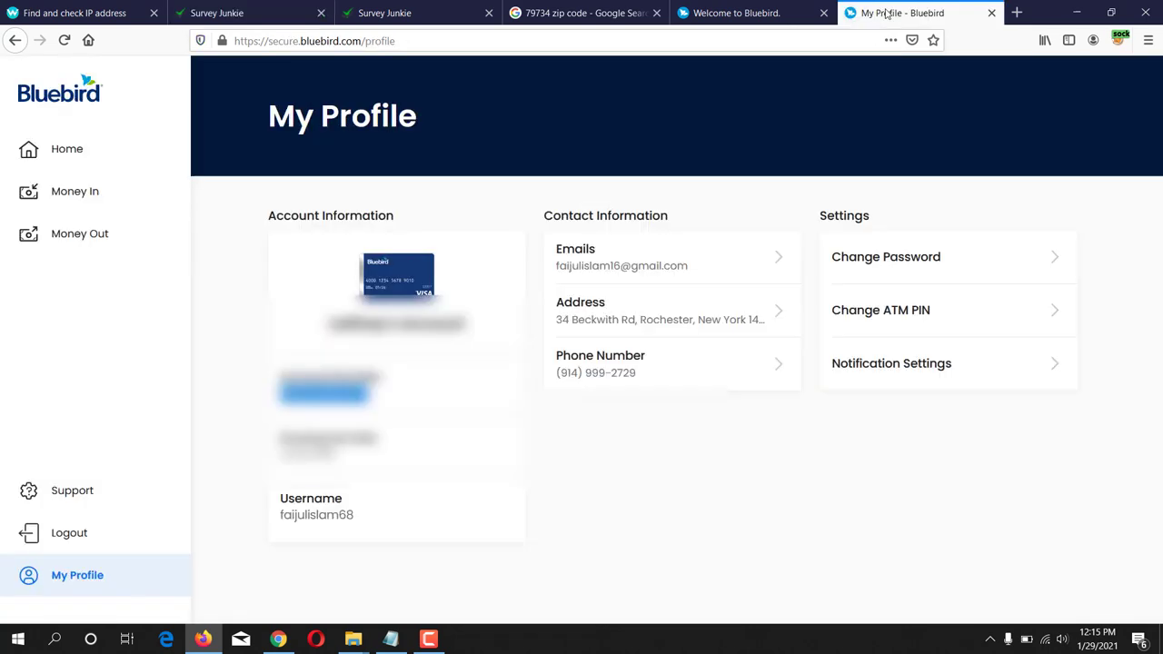
left_click_drag(278, 451, 344, 450)
right_click(328, 489)
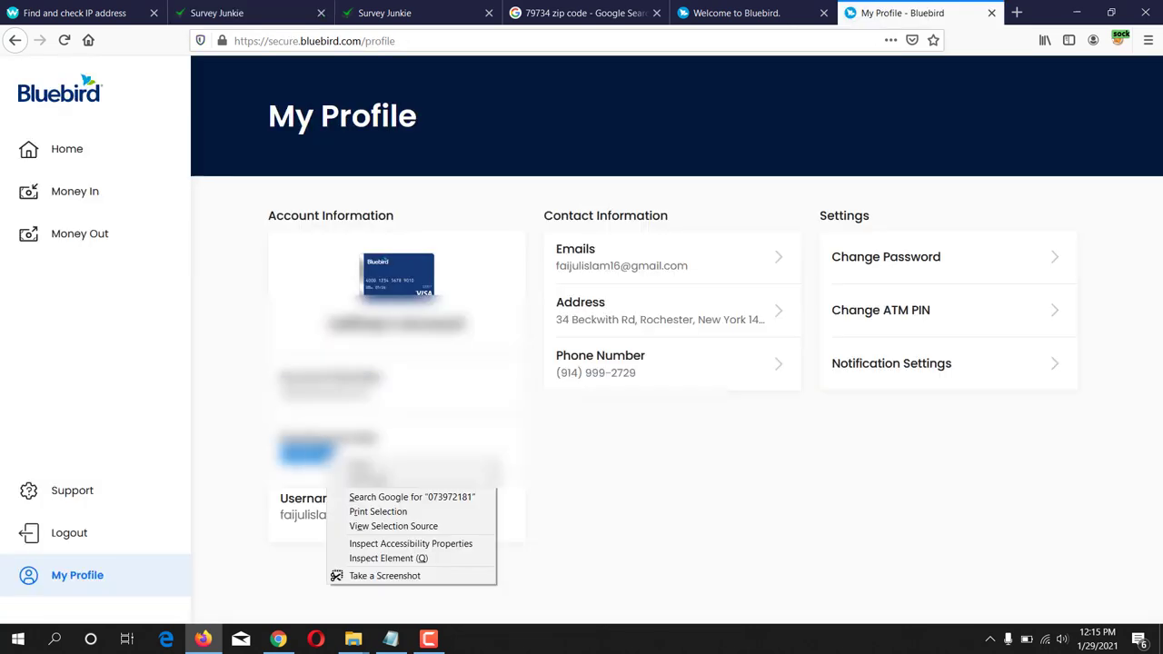
left_click(363, 467)
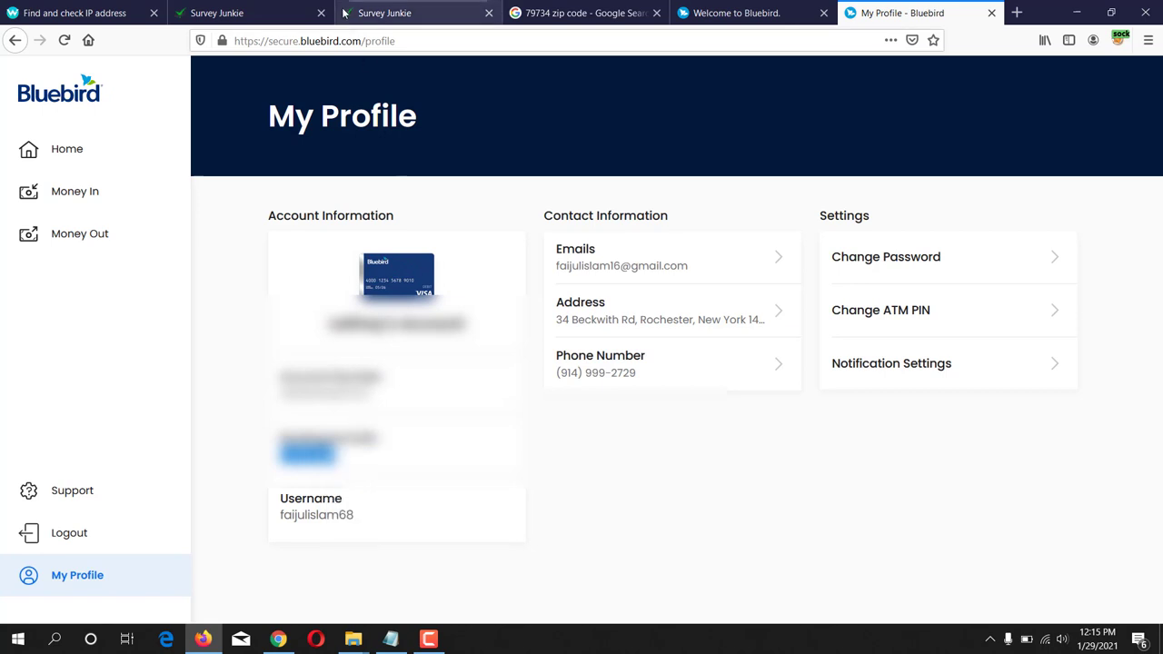
left_click(228, 7)
left_click(591, 359)
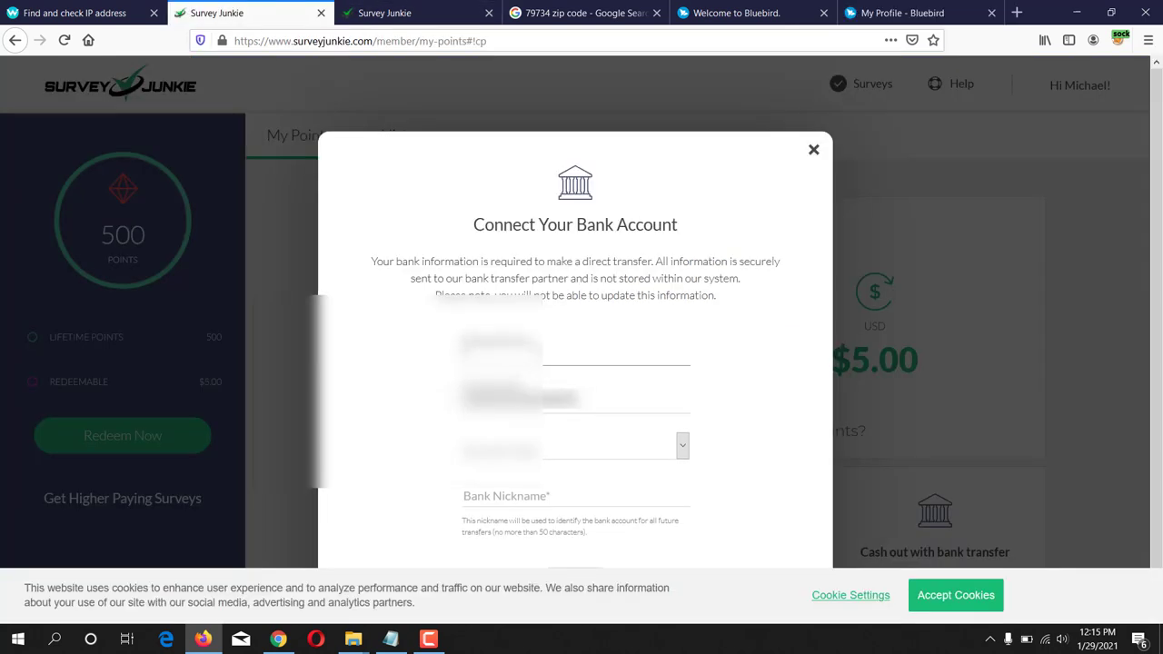
key("ctrl+v")
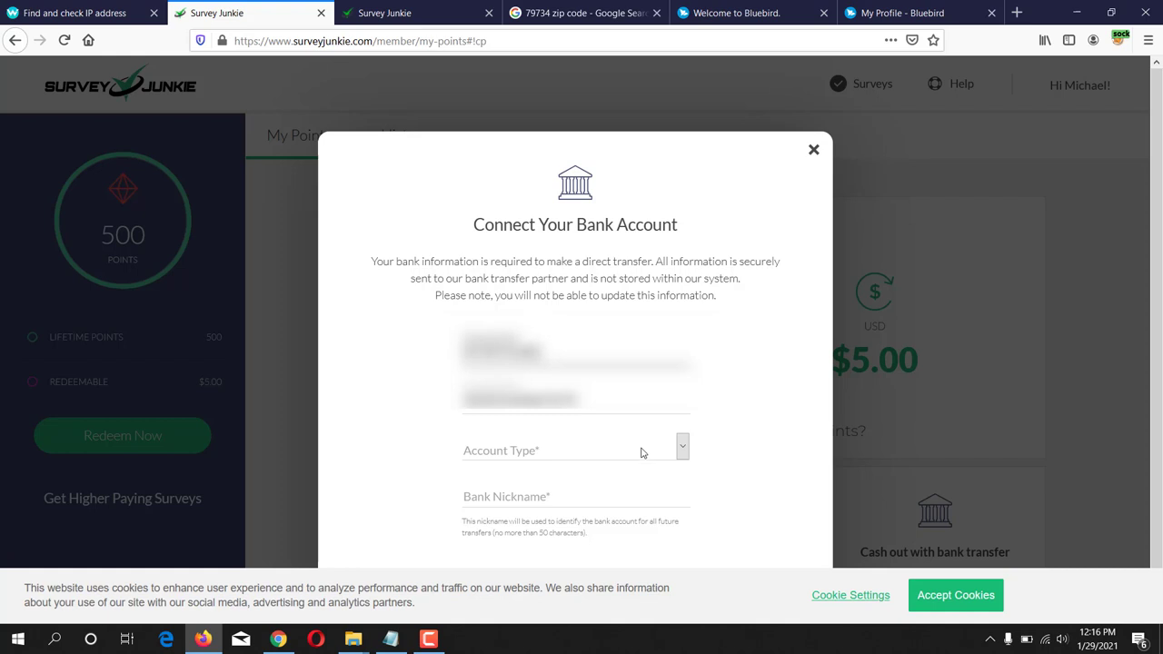
- Set the account type to Checking
left_click(641, 452)
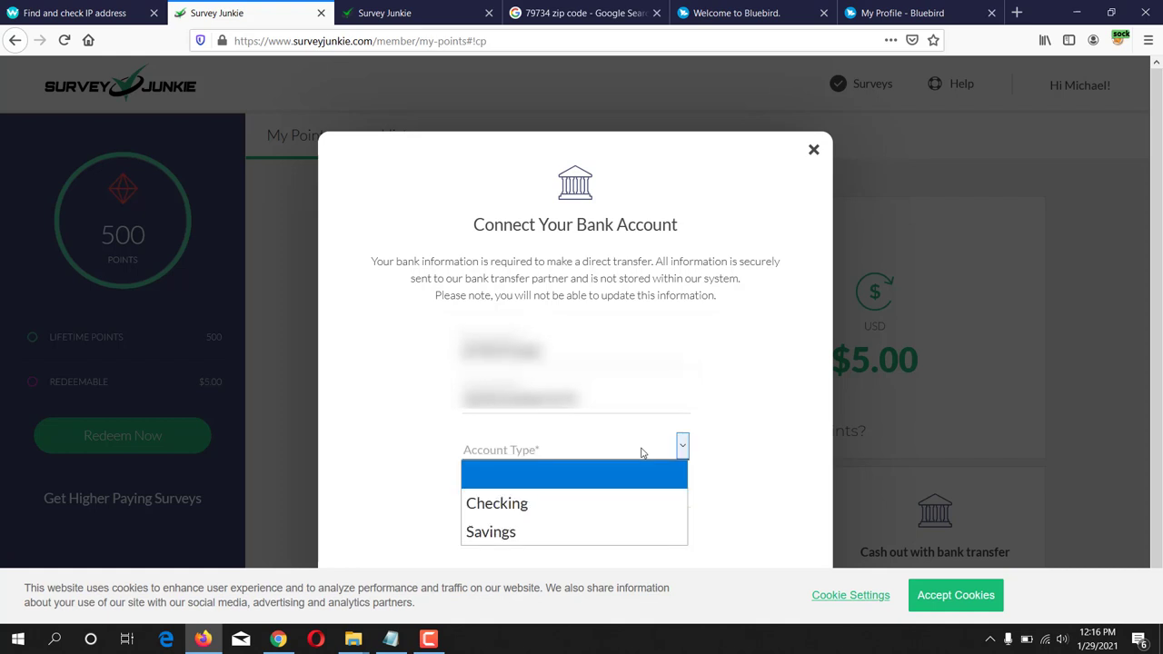
left_click(546, 504)
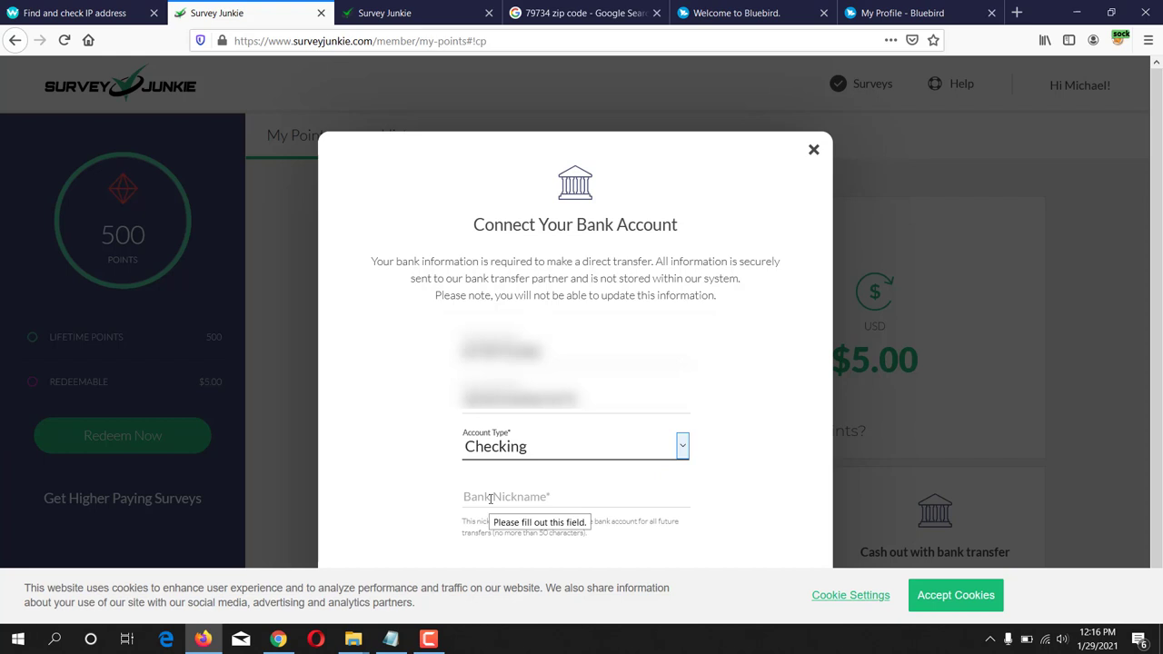
left_click(490, 499)
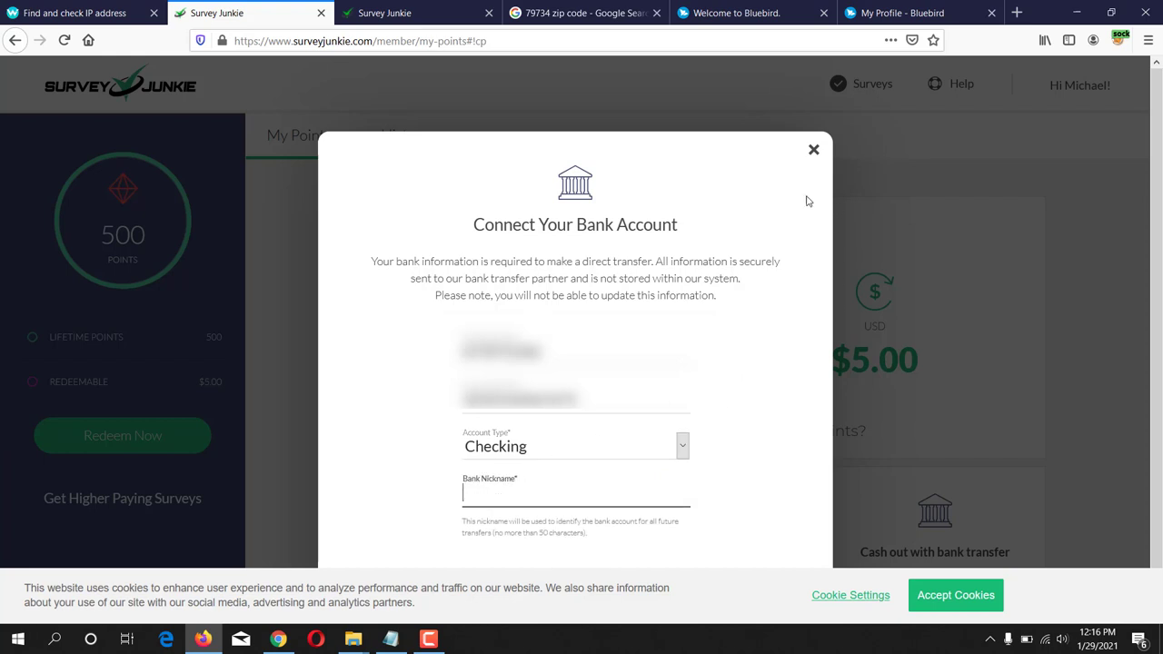
- Paste the account holder's first name from Bluebird as Bank Nickname and accept cookies
left_click(902, 15)
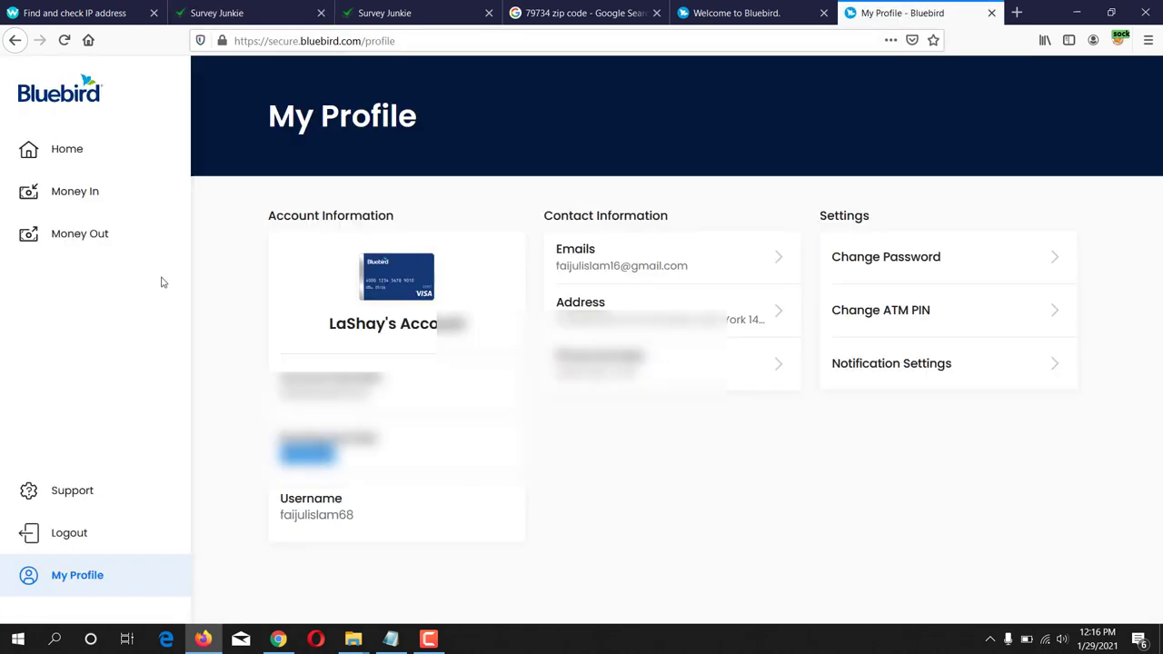
double_click(360, 327)
right_click(375, 323)
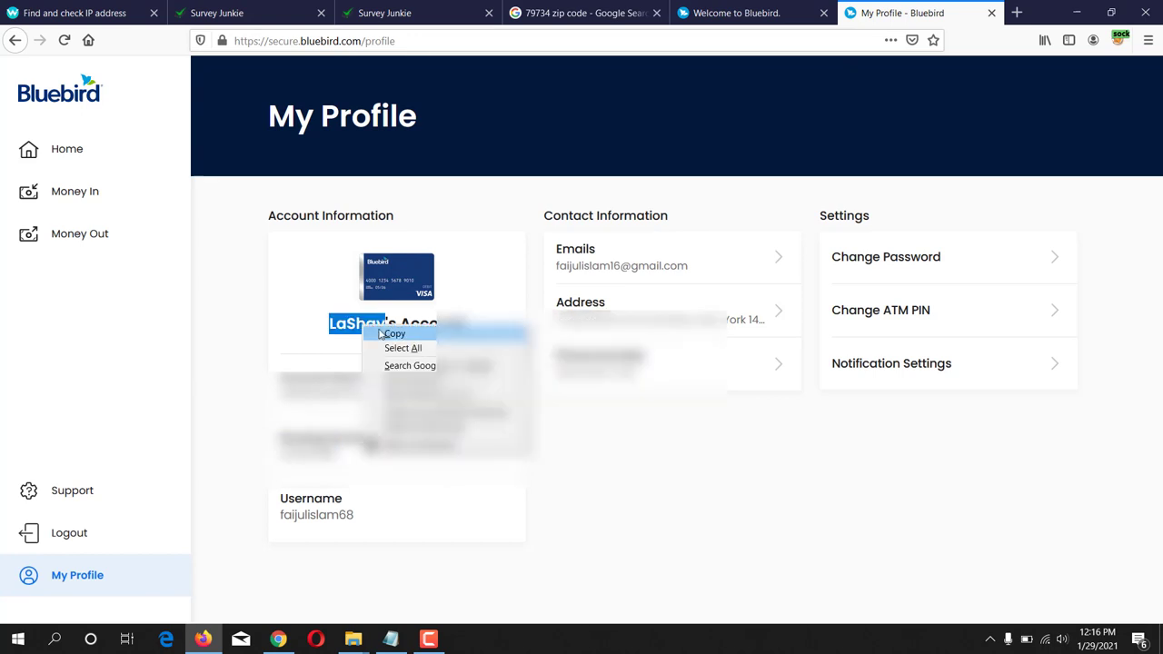
left_click(386, 334)
left_click(216, 13)
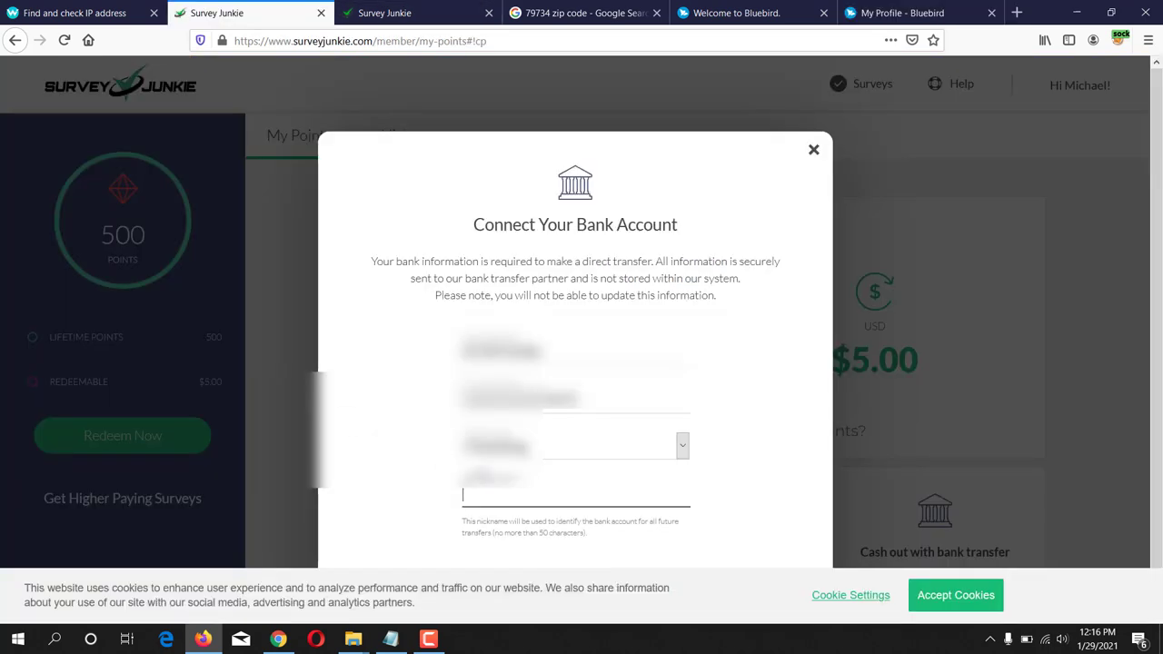
left_click(524, 495)
key("ctrl+v")
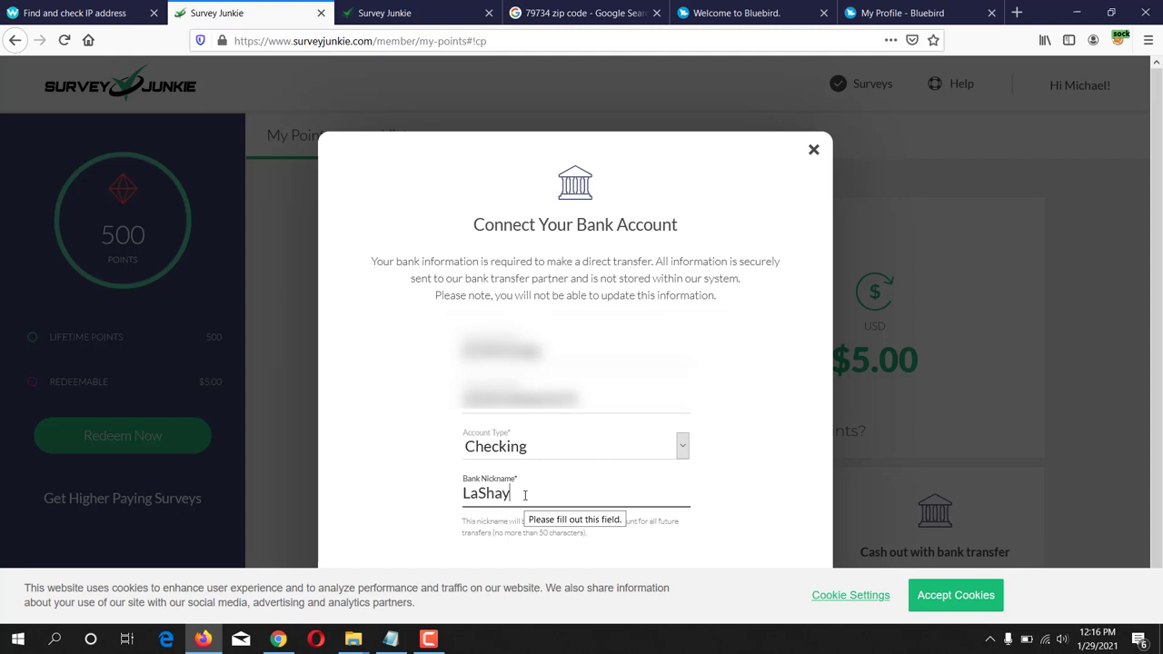
scroll(623, 472, "down", 1)
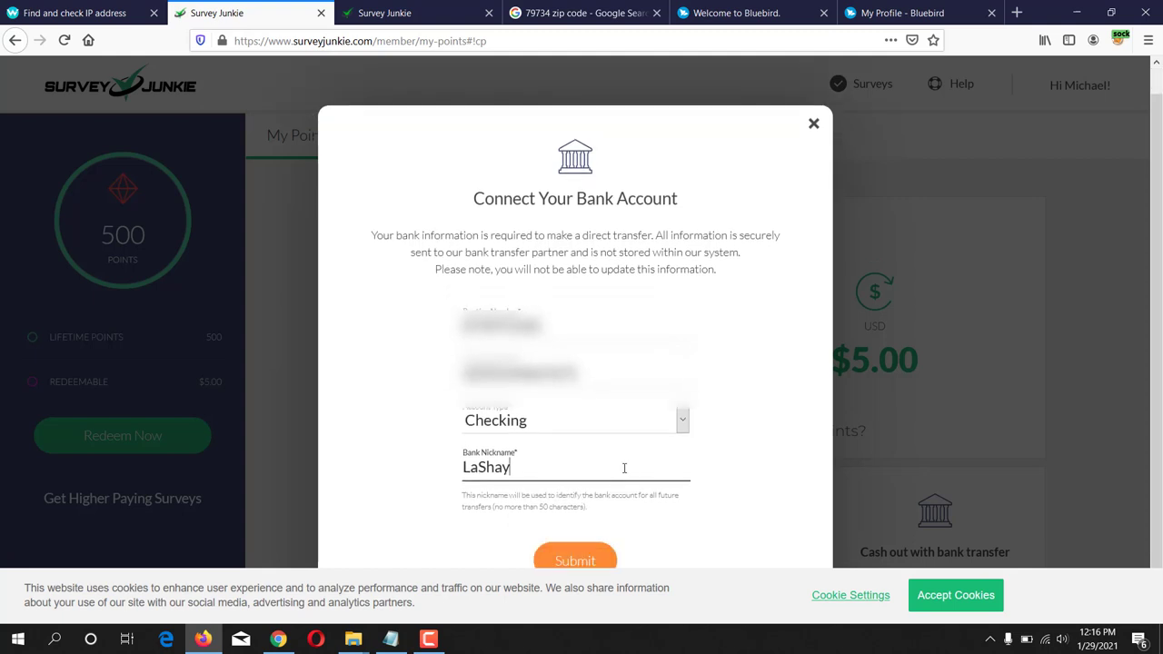
left_click(953, 597)
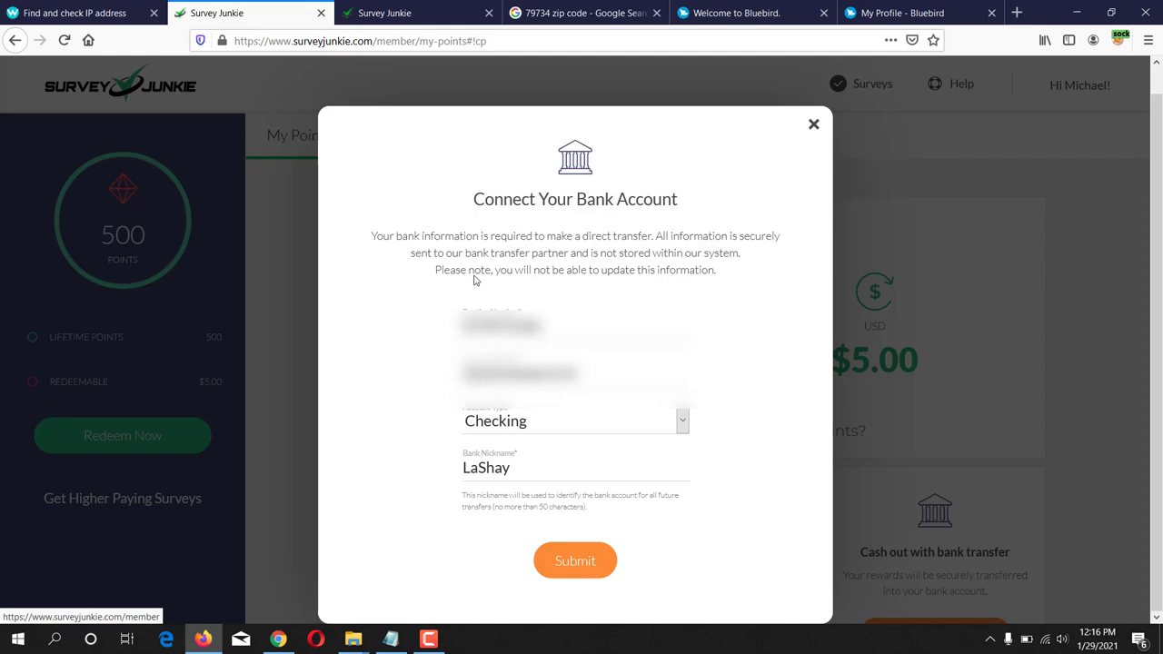
- Submit the bank details and confirm the $5.00 money transfer
left_click(586, 565)
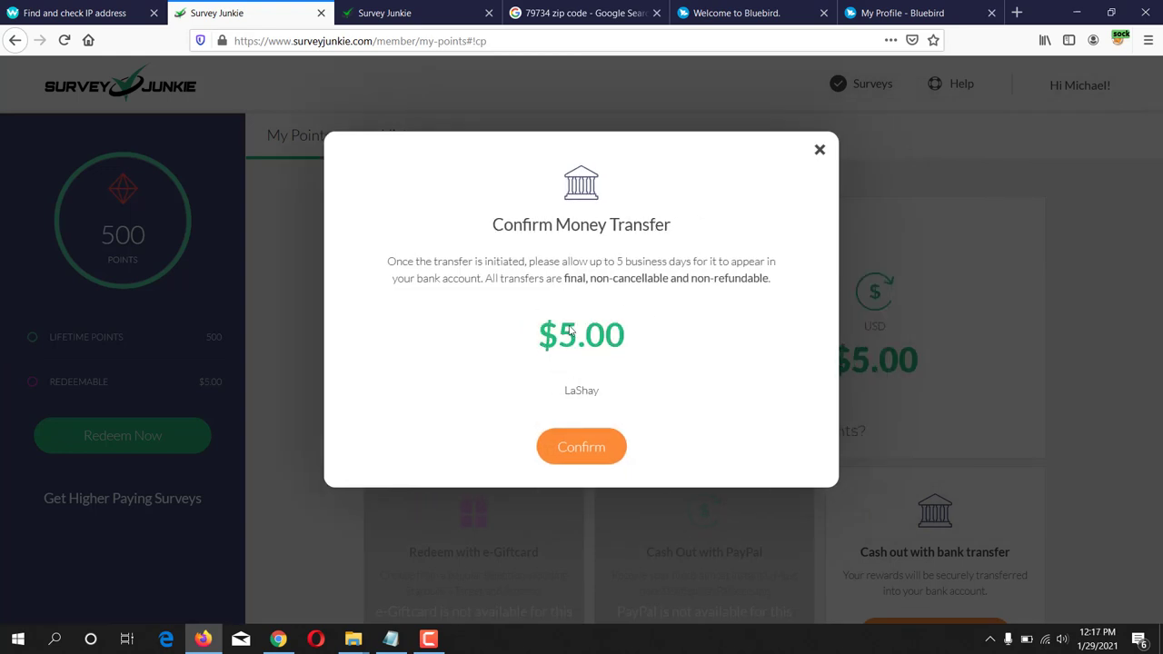
left_click(584, 448)
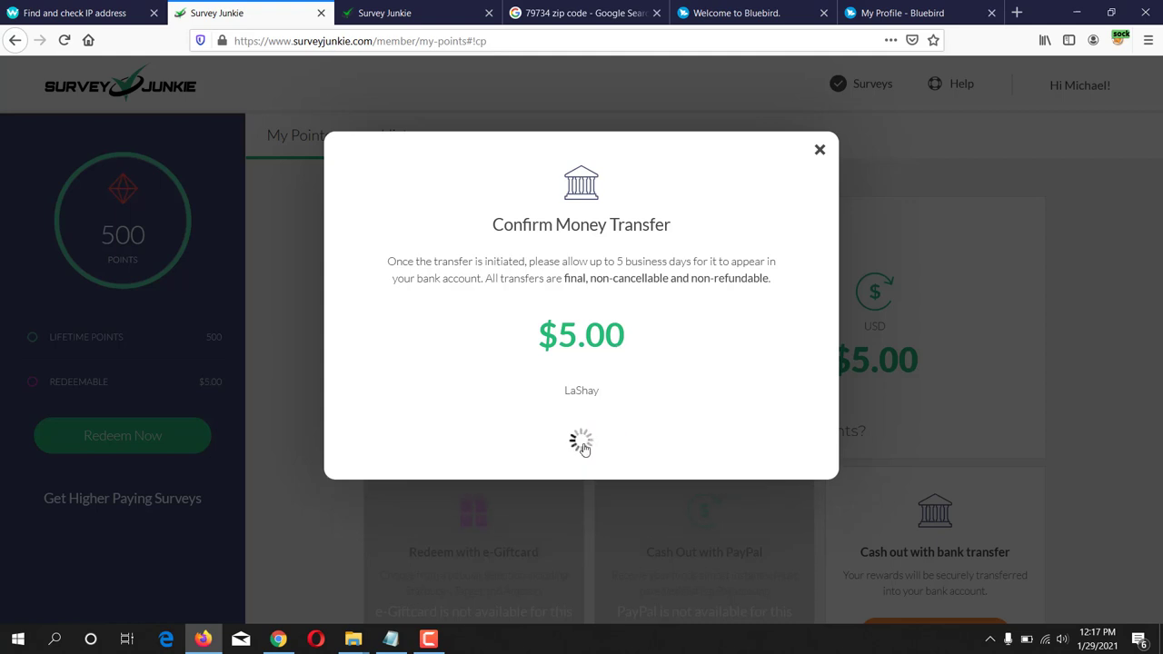